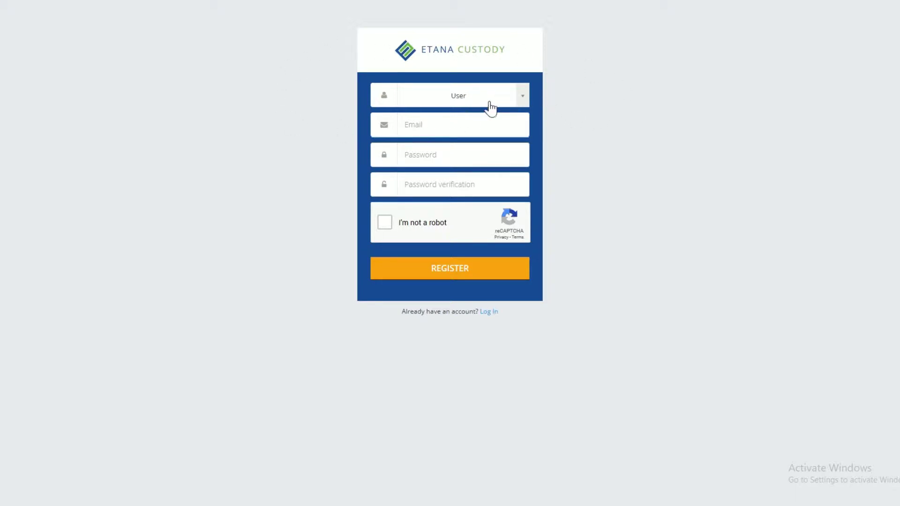
Step: Keep User as the account type, enter the registration e-mail, and type the account password twice
{"action": "left_click", "coordinate": [523, 104]}
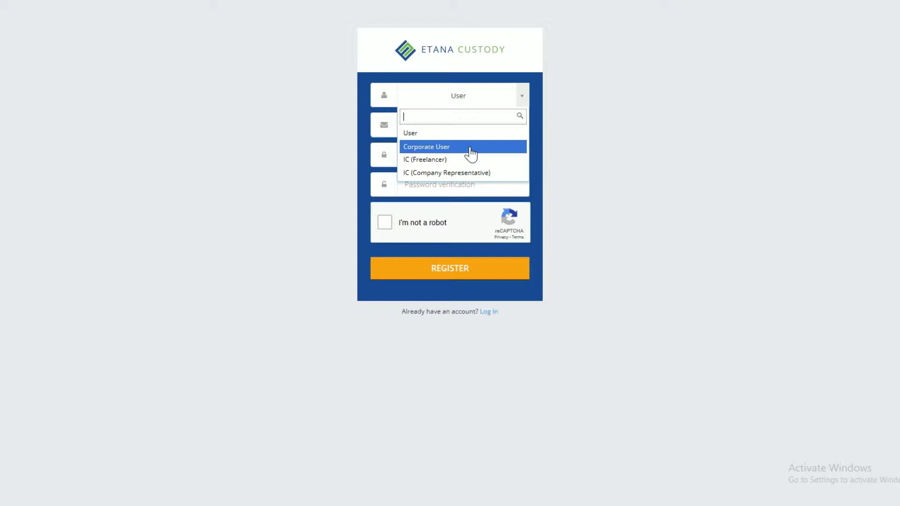
{"action": "left_click", "coordinate": [464, 133]}
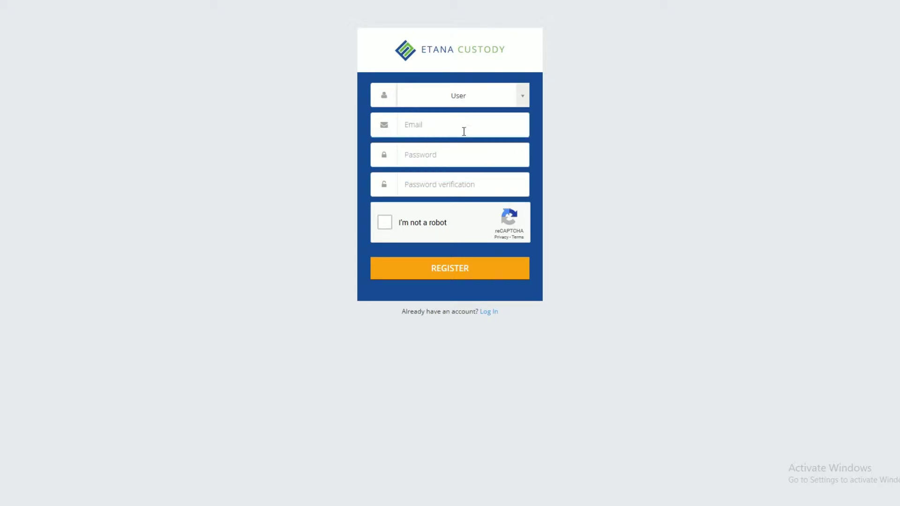
{"action": "left_click", "coordinate": [464, 131]}
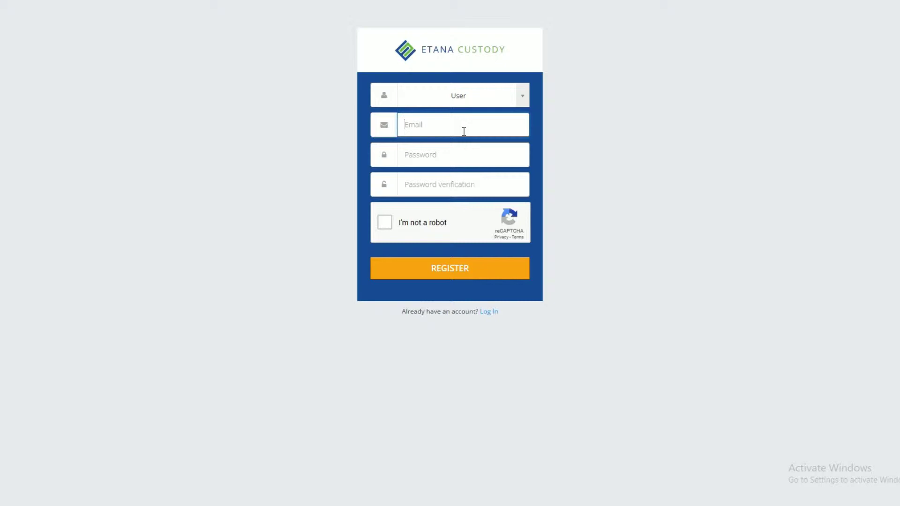
{"action": "key", "text": "Tab"}
{"action": "type", "text": "1234"}
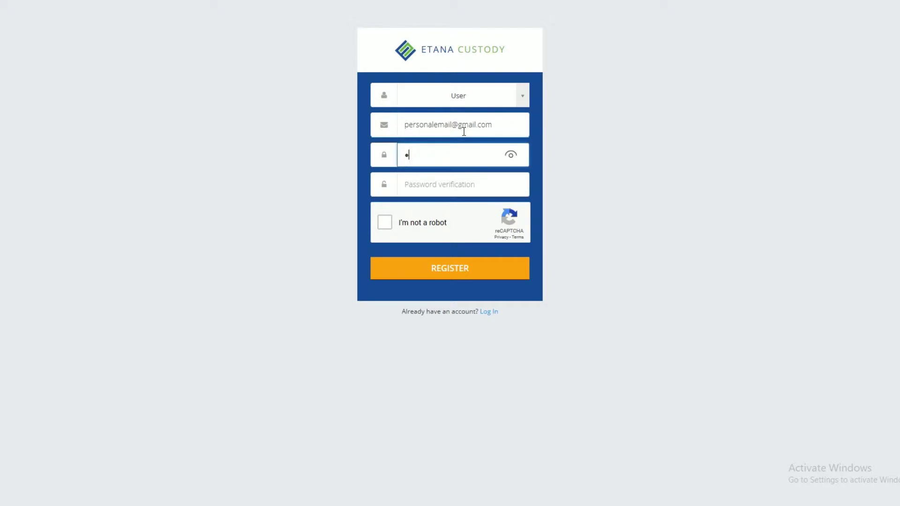
{"action": "type", "text": "5678901"}
{"action": "key", "text": "Tab"}
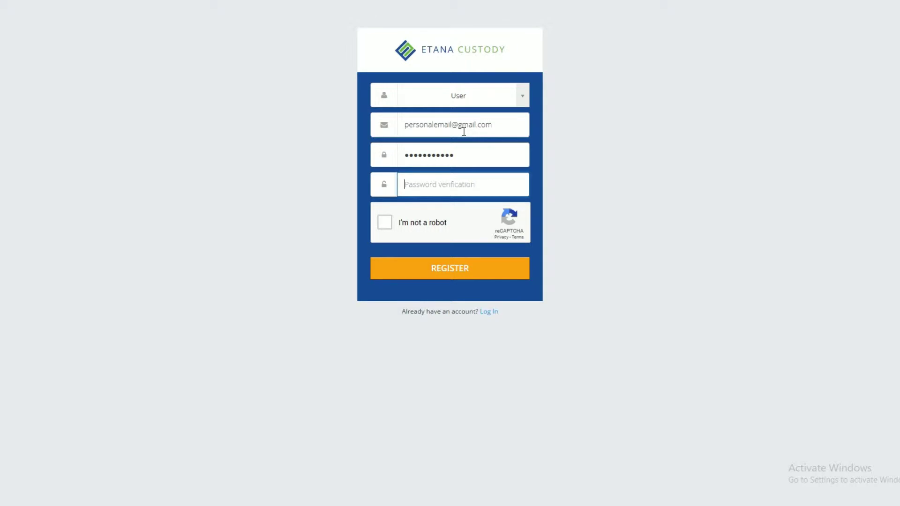
{"action": "type", "text": "12345678901"}
Step: Pass the reCAPTCHA by selecting the three crosswalk images and verifying
{"action": "left_click", "coordinate": [379, 224]}
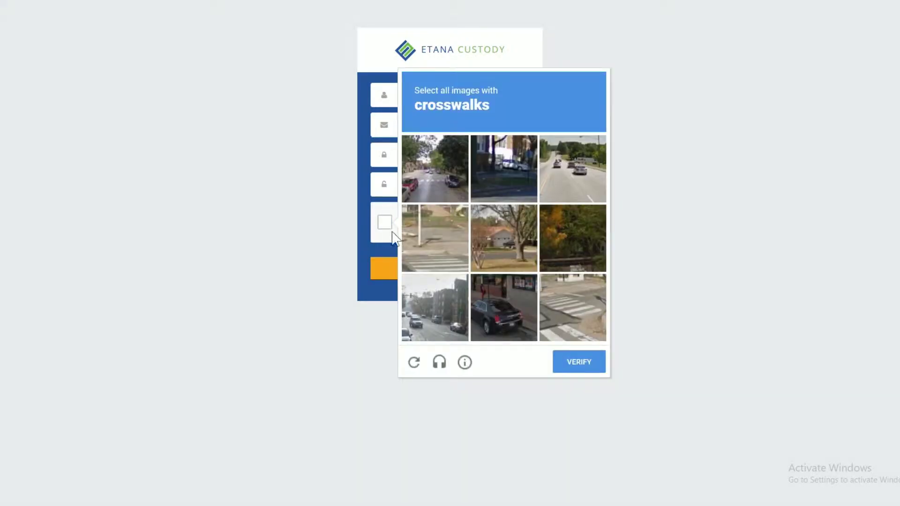
{"action": "left_click", "coordinate": [432, 183]}
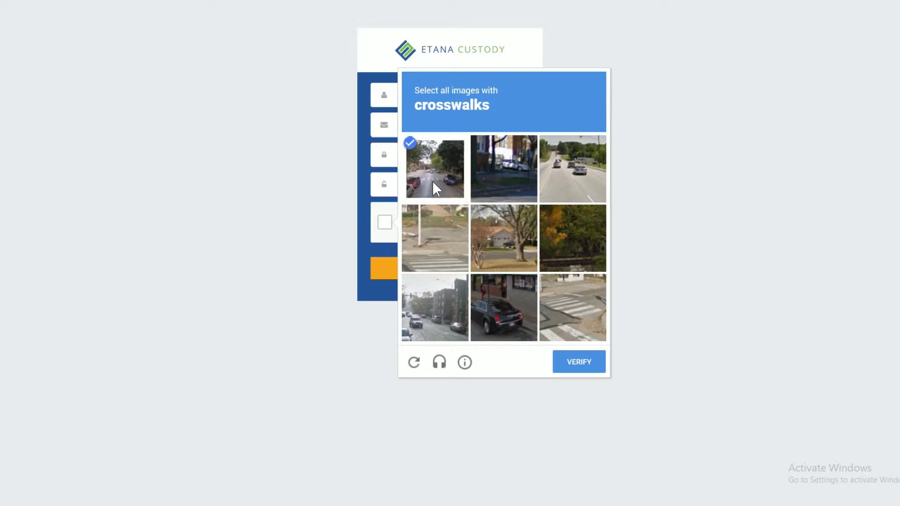
{"action": "left_click", "coordinate": [553, 300]}
{"action": "left_click", "coordinate": [447, 240]}
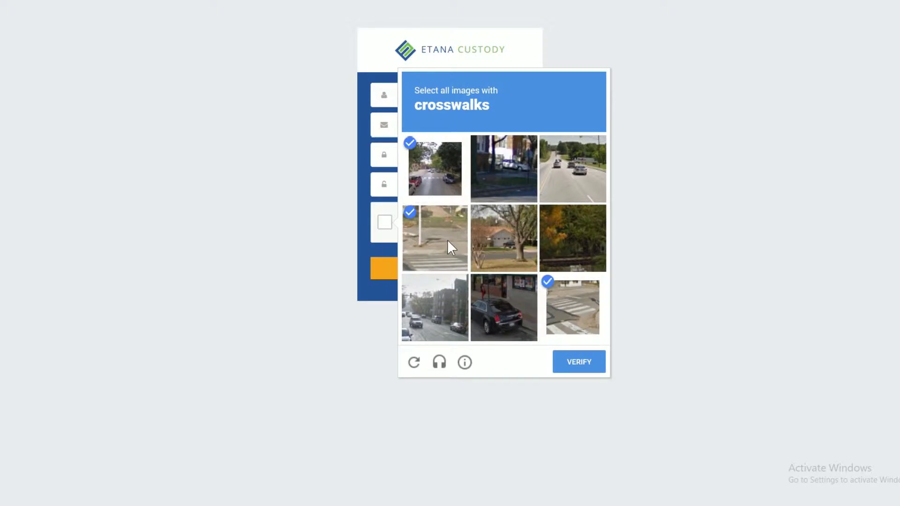
{"action": "left_click", "coordinate": [580, 362]}
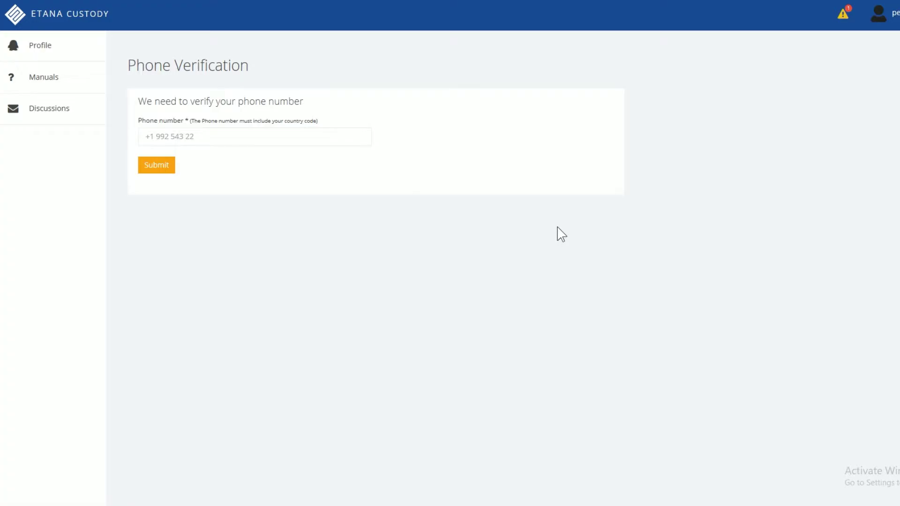
Step: Enter the phone number with its country code and submit it to receive an SMS code
{"action": "left_click", "coordinate": [271, 139]}
{"action": "type", "text": "+5766"}
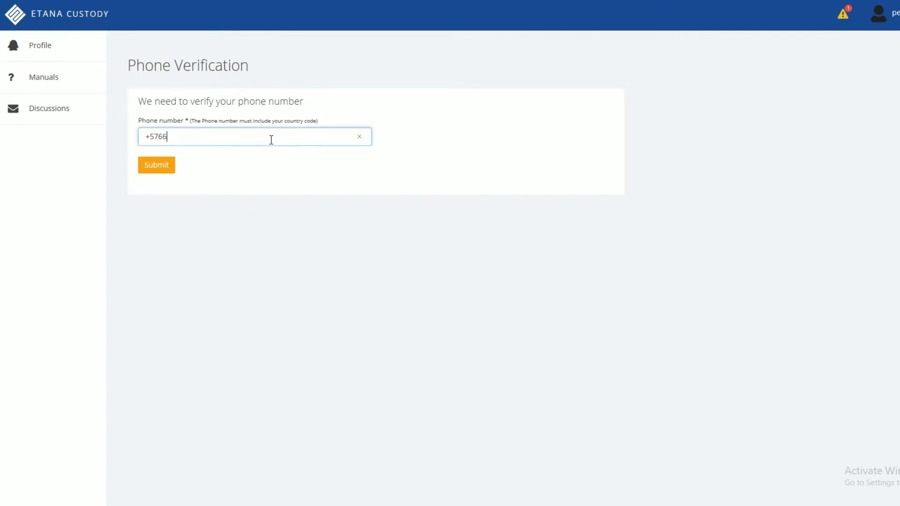
{"action": "type", "text": "56756"}
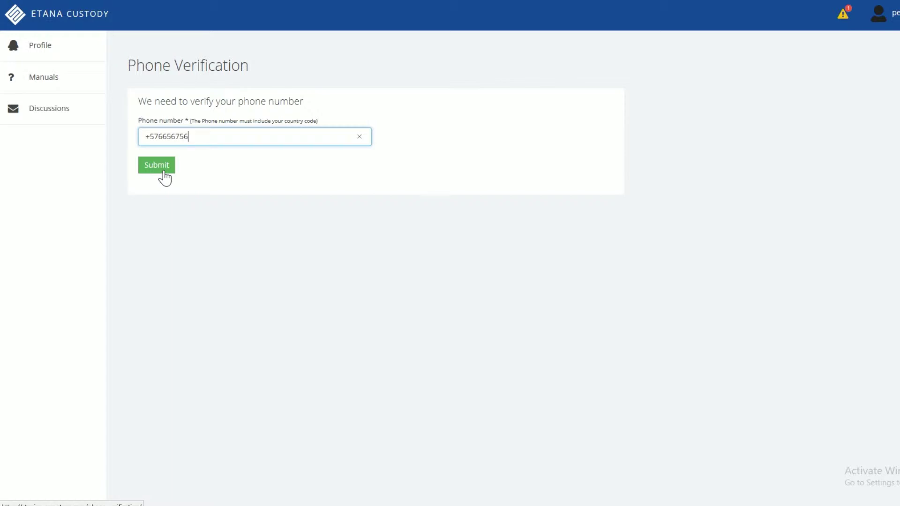
{"action": "left_click", "coordinate": [165, 172]}
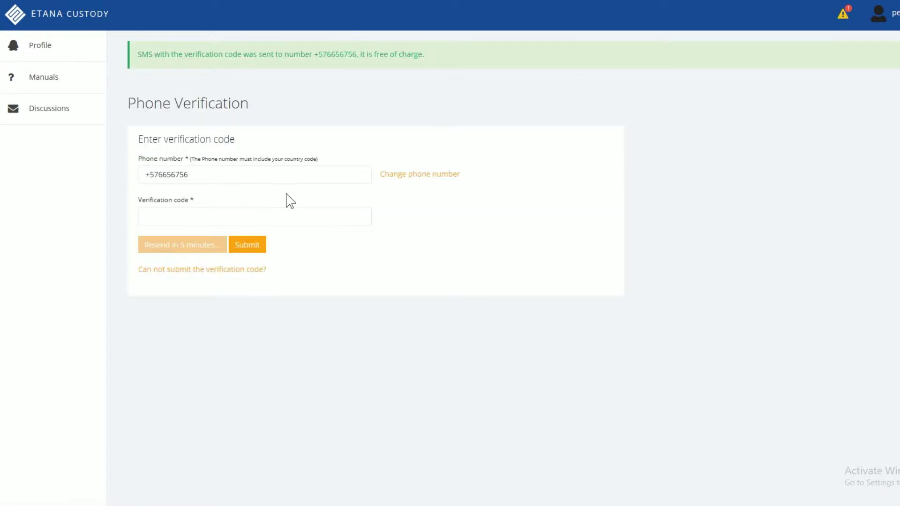
Step: Paste the SMS verification code into the code field and submit it
{"action": "triple_click", "coordinate": [259, 271]}
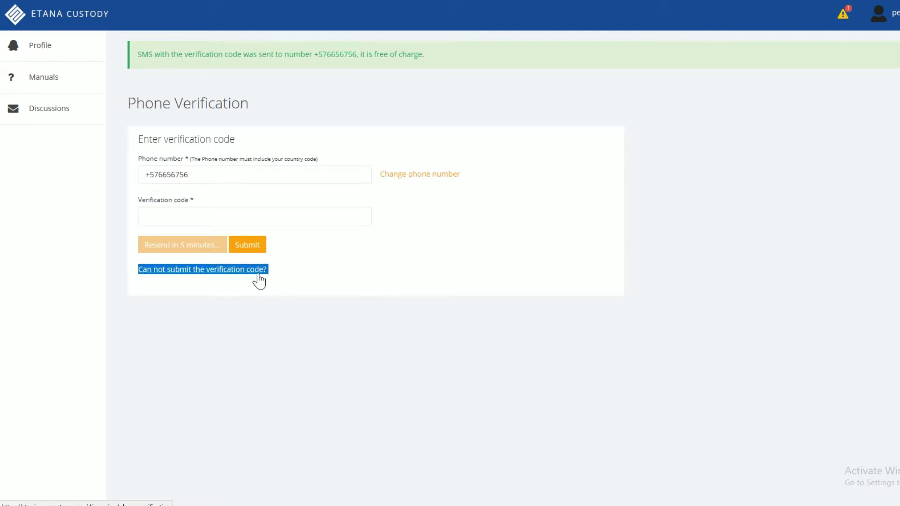
{"action": "left_click", "coordinate": [253, 217]}
{"action": "right_click", "coordinate": [253, 218]}
{"action": "left_click", "coordinate": [278, 228]}
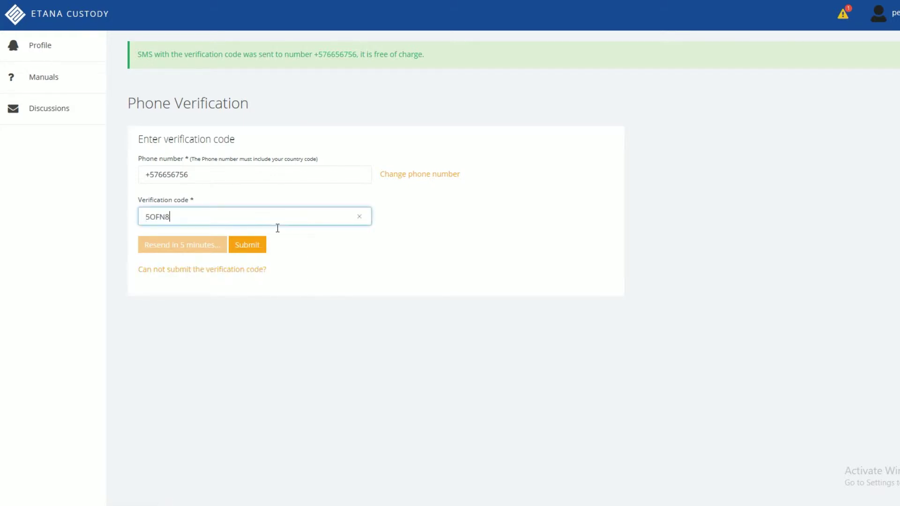
{"action": "left_click", "coordinate": [250, 252]}
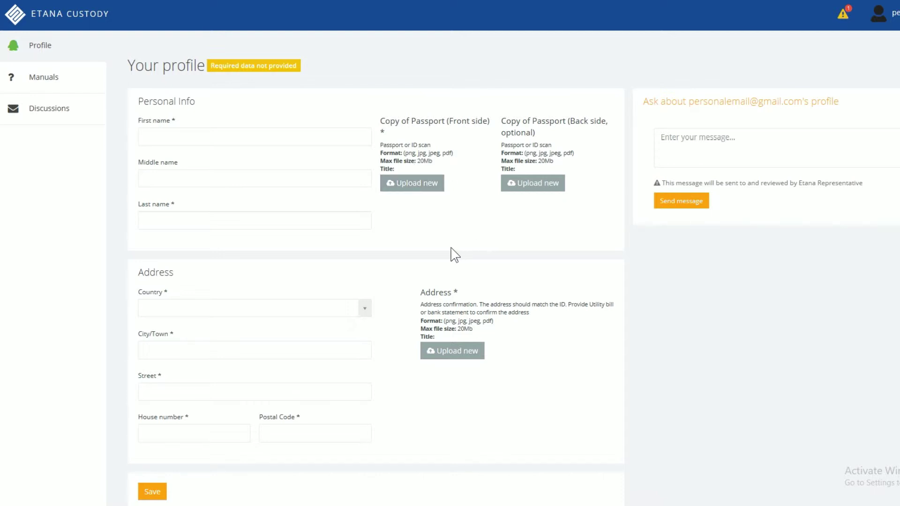
Step: Enter 'Name' as the first, middle and last name
{"action": "left_click", "coordinate": [197, 140]}
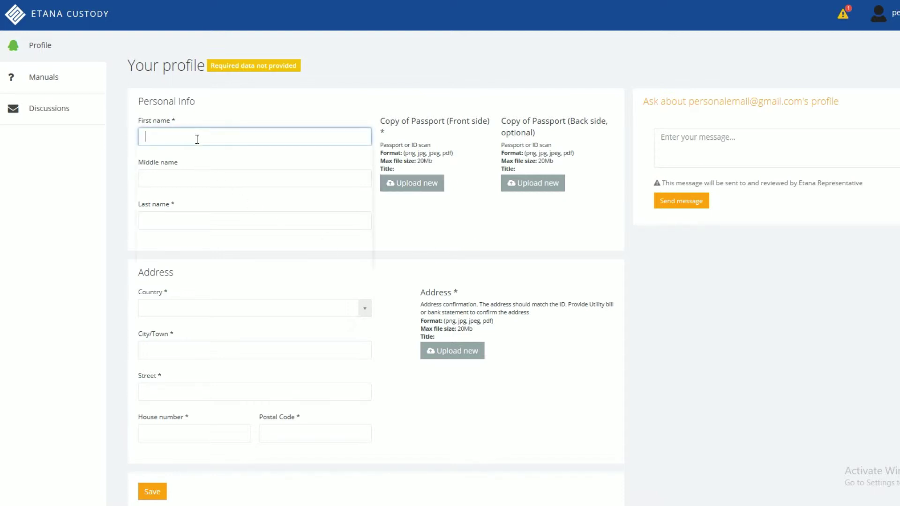
{"action": "type", "text": "Name"}
{"action": "key", "text": "Tab"}
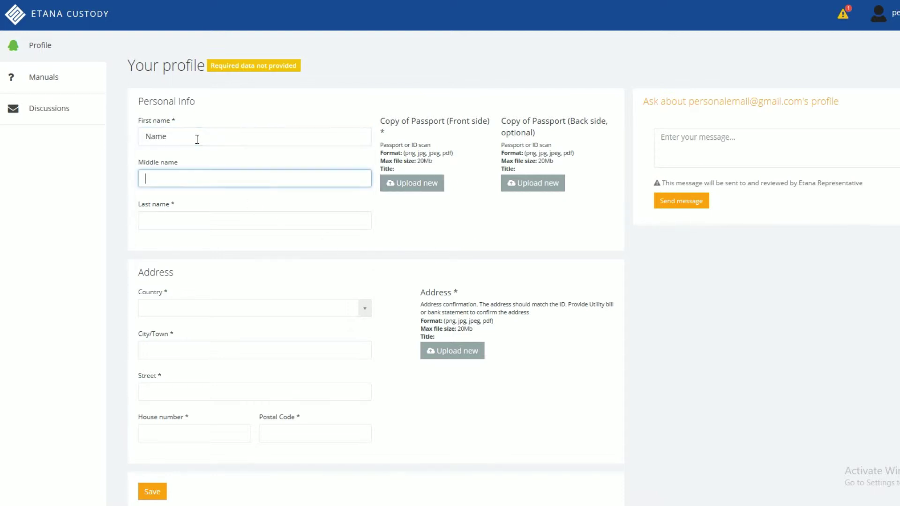
{"action": "type", "text": "Name"}
{"action": "key", "text": "Tab"}
{"action": "type", "text": "Name"}
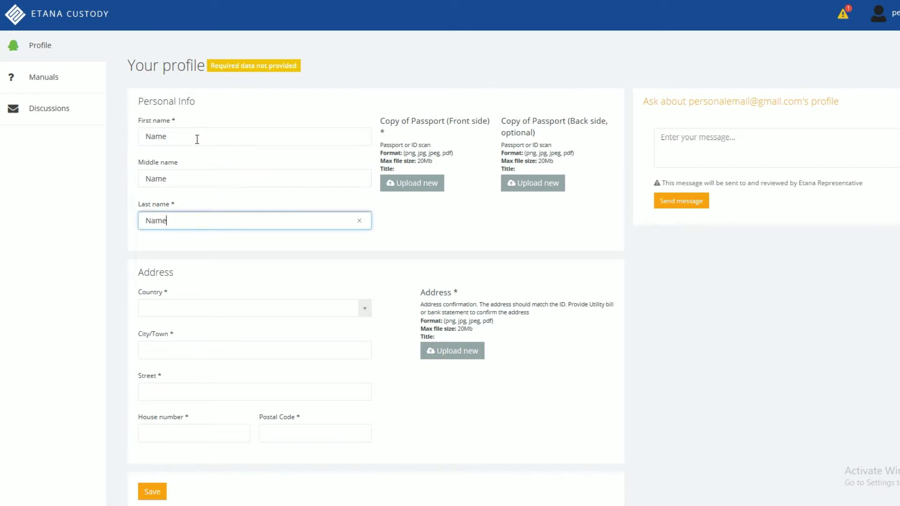
{"action": "key", "text": "Tab"}
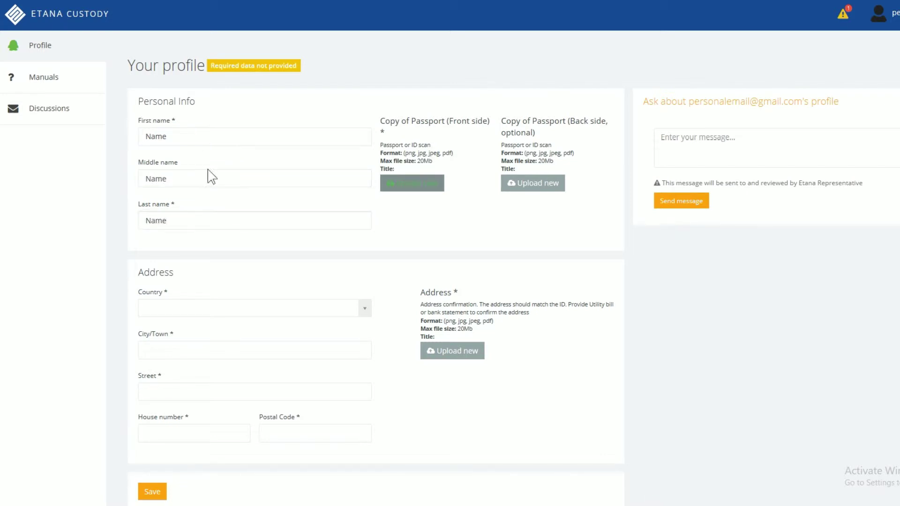
Step: Set the address to Germany, city 'Town', street 'Street', house number 23, moving on to postal code
{"action": "left_click", "coordinate": [224, 310]}
{"action": "type", "text": "germ"}
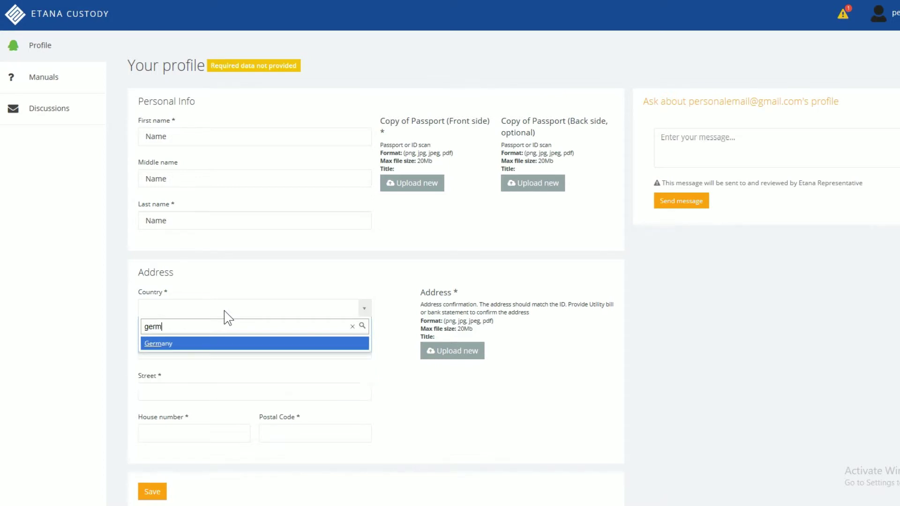
{"action": "left_click", "coordinate": [209, 343]}
{"action": "left_click", "coordinate": [207, 350]}
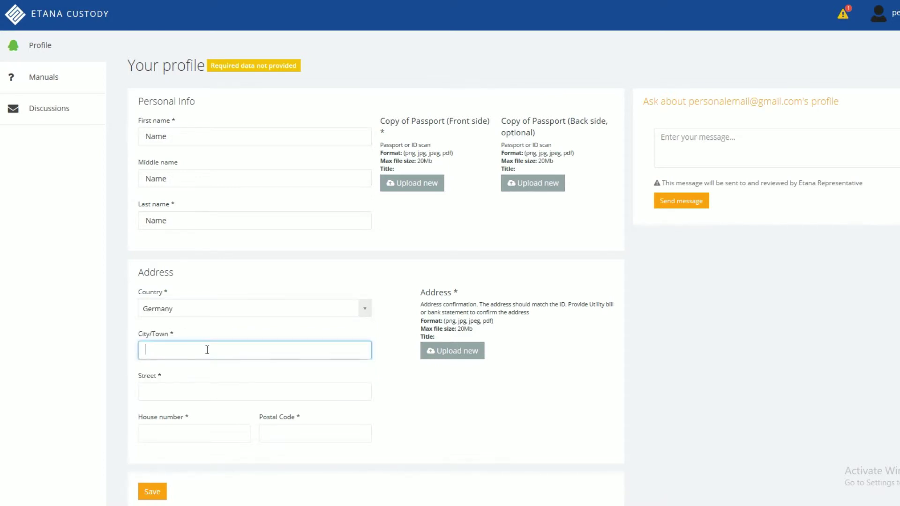
{"action": "type", "text": "Town"}
{"action": "key", "text": "Tab"}
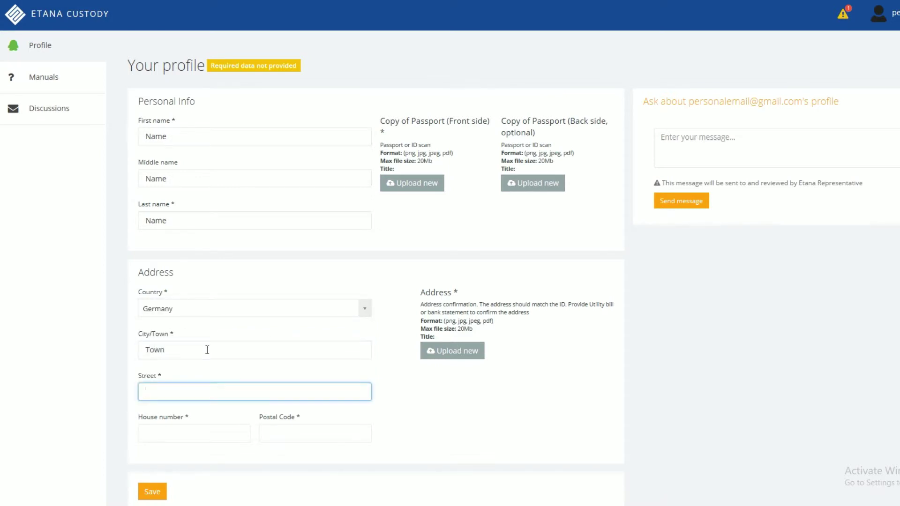
{"action": "type", "text": "Street"}
{"action": "key", "text": "Tab"}
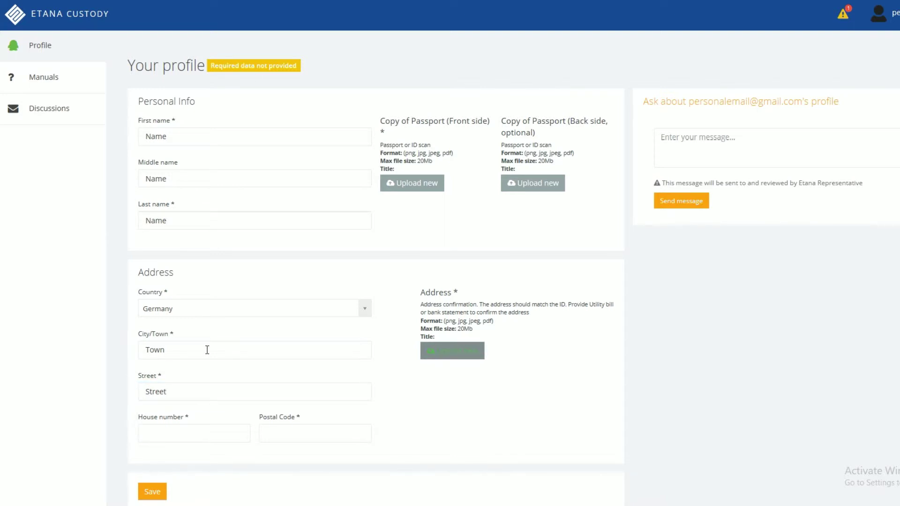
{"action": "left_click", "coordinate": [185, 425]}
{"action": "type", "text": "23"}
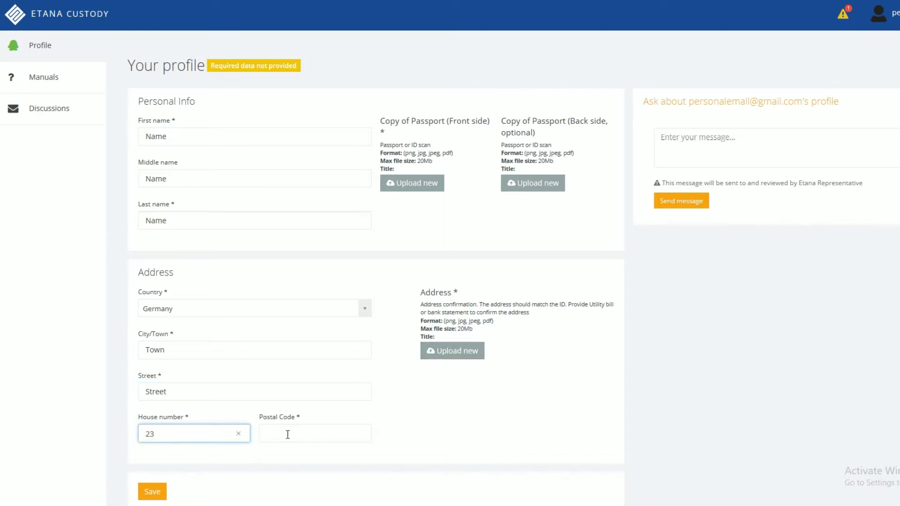
{"action": "left_click", "coordinate": [288, 434]}
Step: Enter postal code 23 and attach the passport scan as the front side
{"action": "type", "text": "23"}
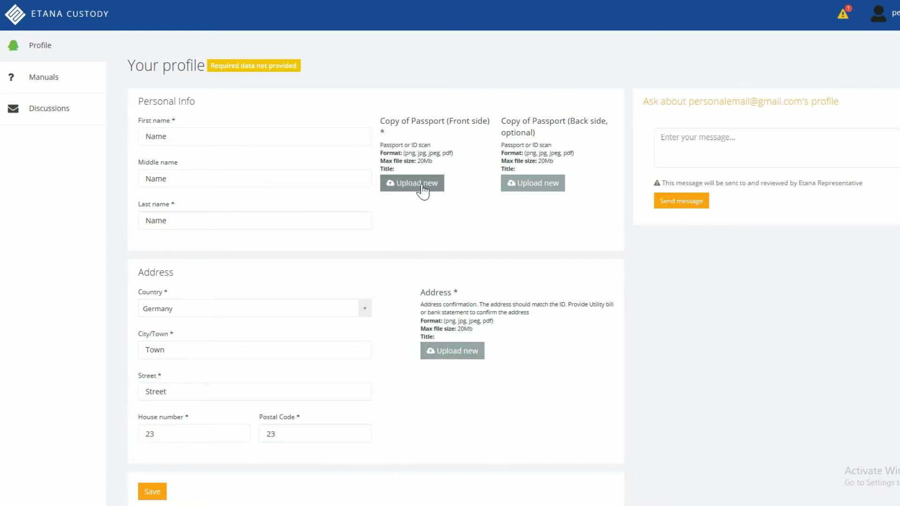
{"action": "left_click", "coordinate": [423, 190]}
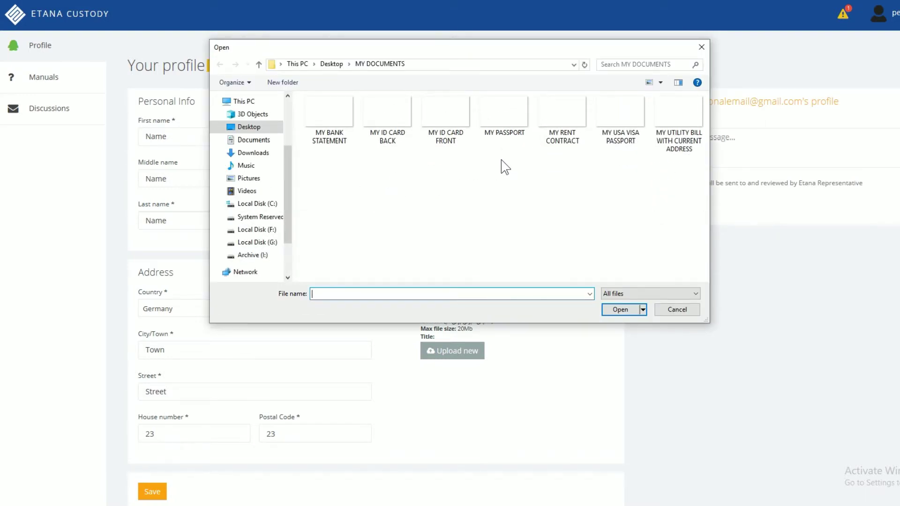
{"action": "left_click", "coordinate": [520, 124]}
{"action": "double_click", "coordinate": [521, 133]}
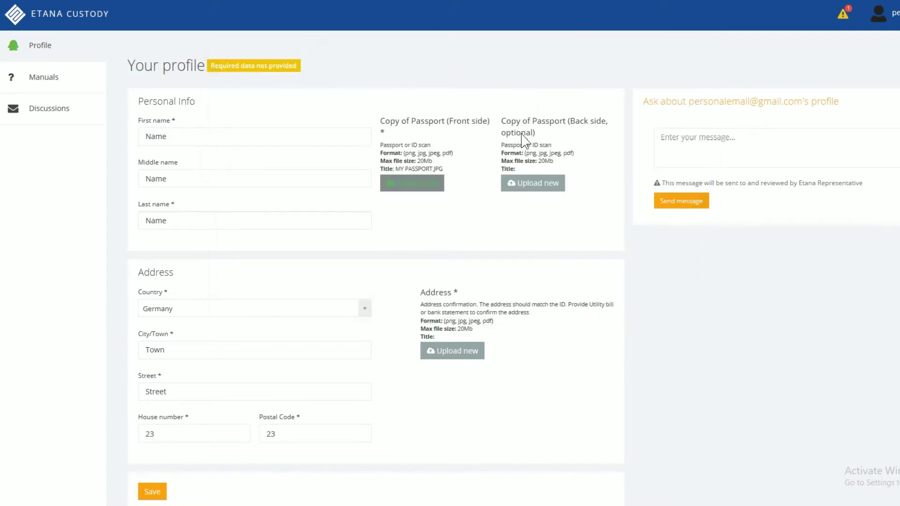
Step: Attach the utility bill as address proof and save the profile
{"action": "left_click", "coordinate": [474, 359]}
{"action": "left_click", "coordinate": [677, 135]}
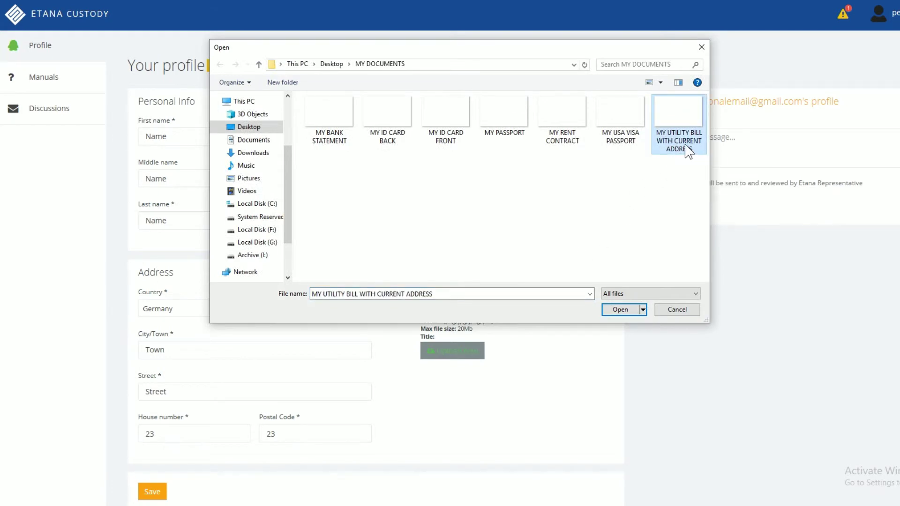
{"action": "double_click", "coordinate": [687, 148]}
{"action": "scroll", "coordinate": [383, 359], "scroll_direction": "down", "scroll_amount": 2}
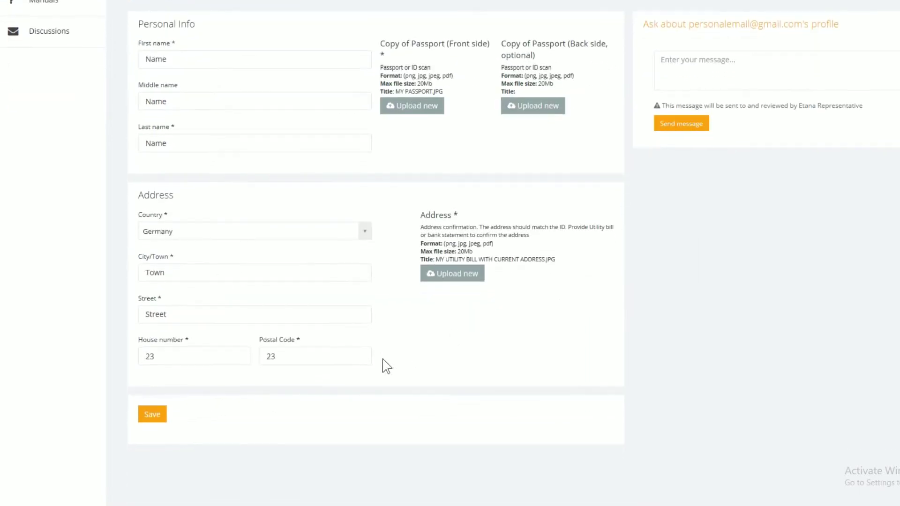
{"action": "left_click", "coordinate": [156, 421]}
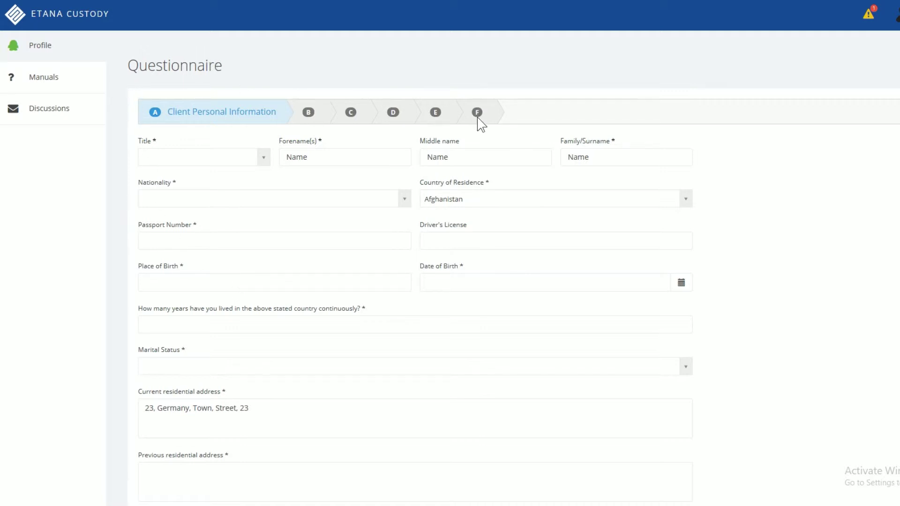
Step: Set title Mr, nationality and residence Germany, and enter the passport number
{"action": "left_click", "coordinate": [190, 158]}
{"action": "left_click", "coordinate": [193, 192]}
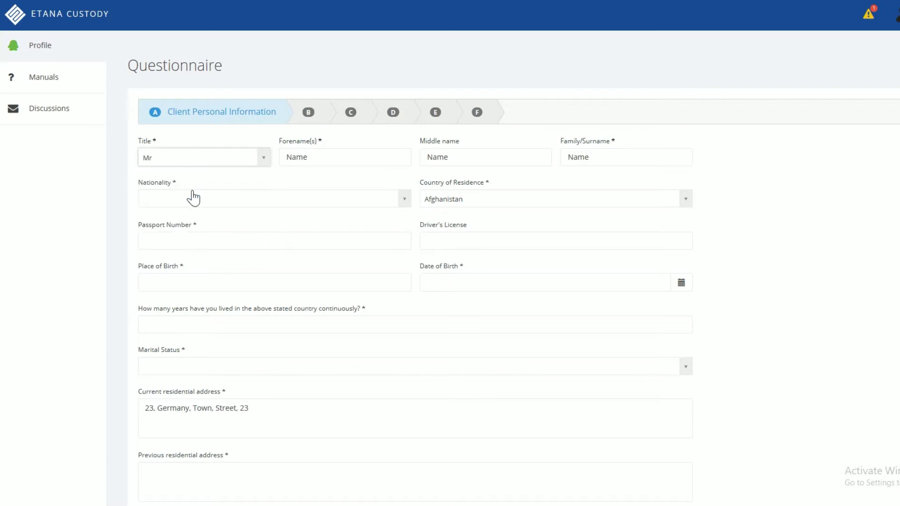
{"action": "left_click", "coordinate": [196, 202]}
{"action": "type", "text": "ger"}
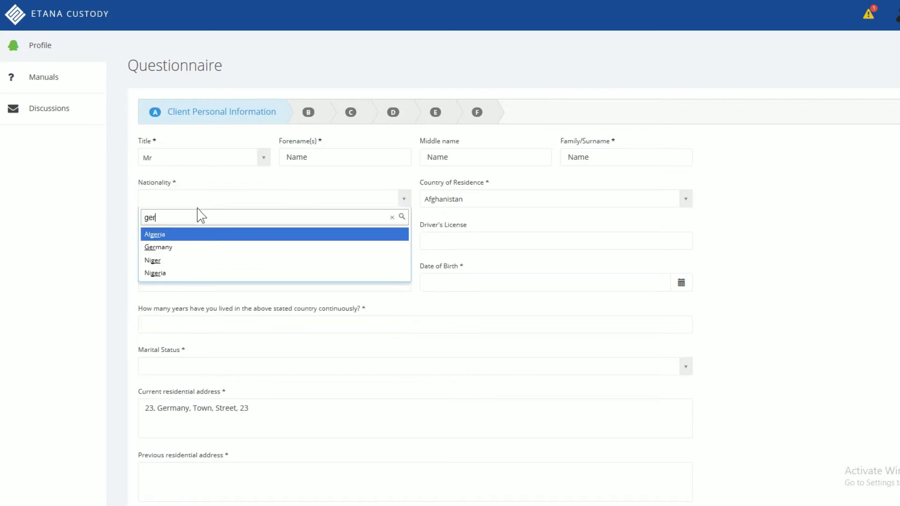
{"action": "type", "text": "m"}
{"action": "left_click", "coordinate": [198, 234]}
{"action": "left_click", "coordinate": [460, 203]}
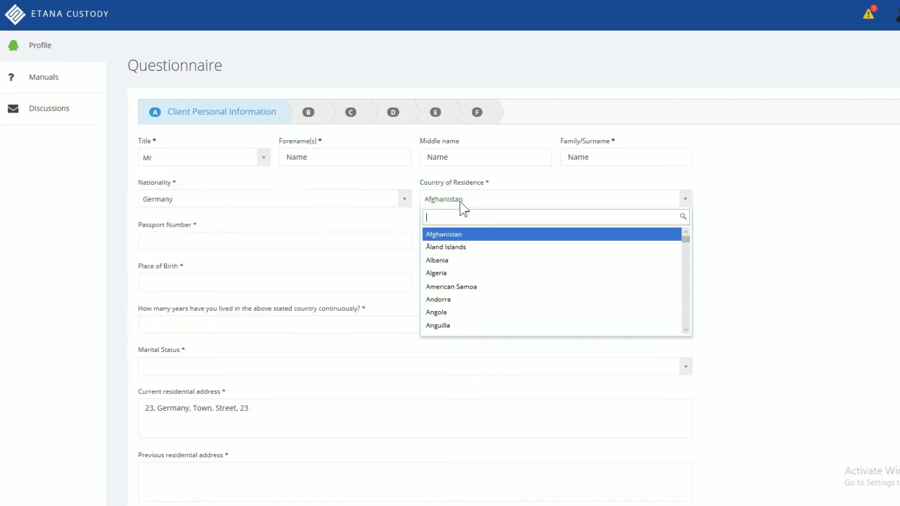
{"action": "type", "text": "germ"}
{"action": "left_click", "coordinate": [442, 233]}
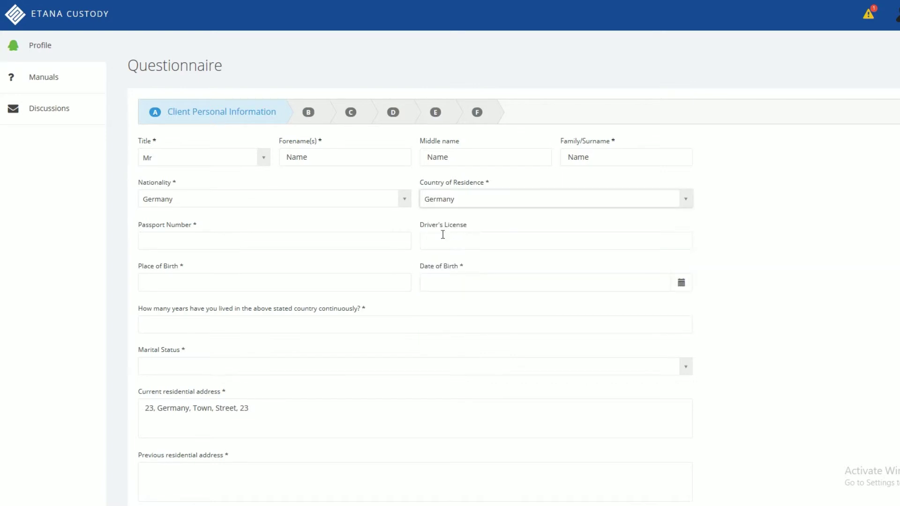
{"action": "left_click", "coordinate": [318, 245]}
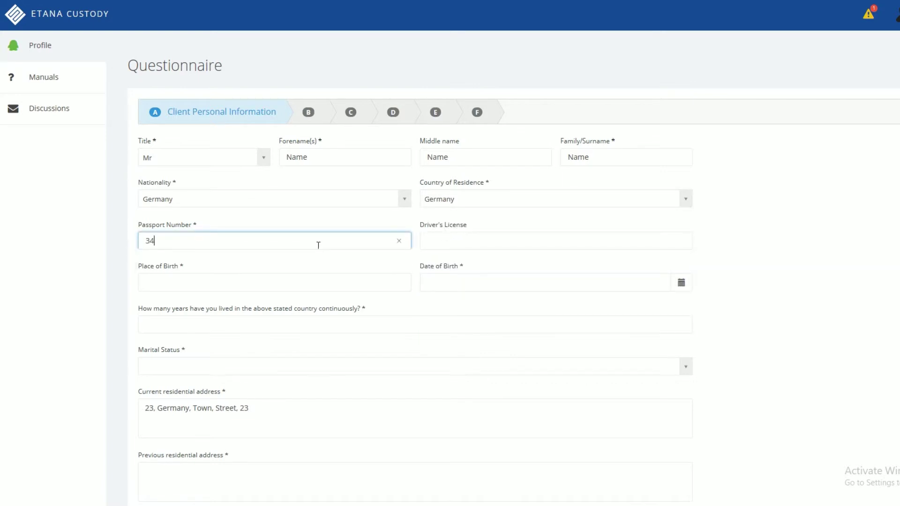
{"action": "left_click", "coordinate": [332, 284]}
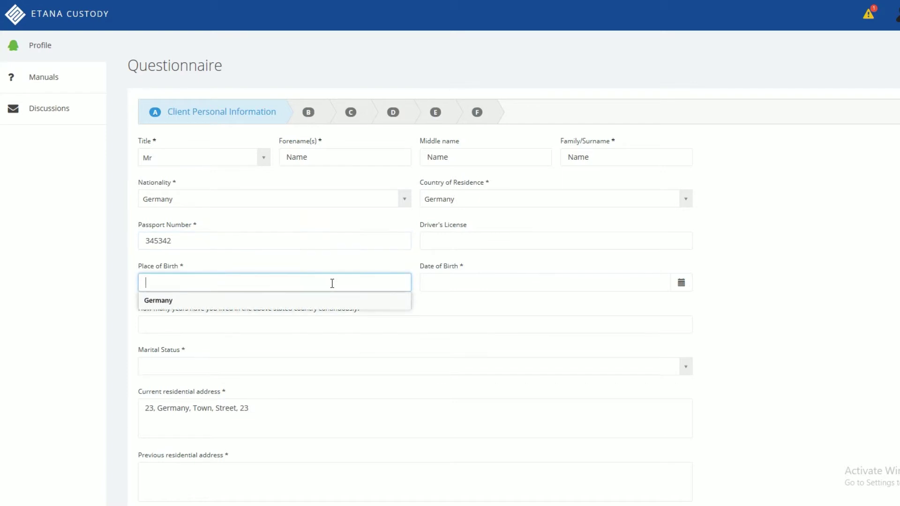
{"action": "left_click", "coordinate": [289, 304]}
{"action": "left_click", "coordinate": [432, 286]}
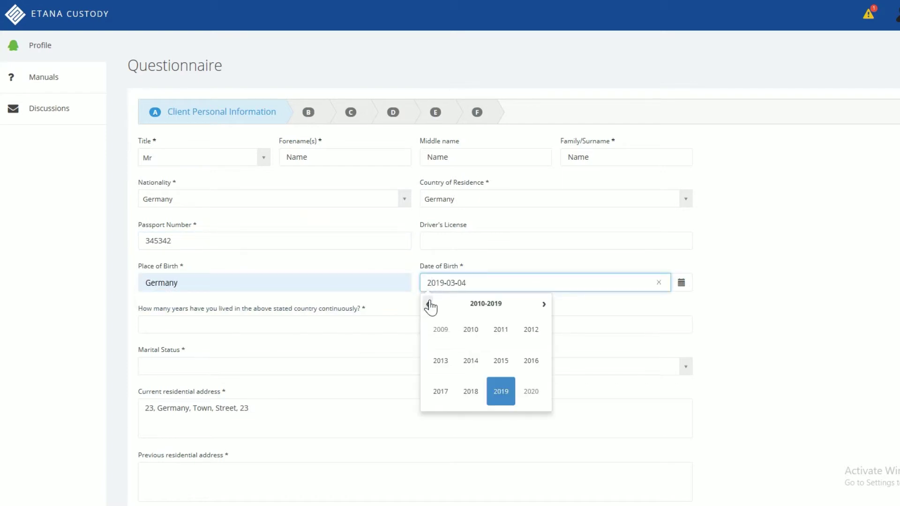
{"action": "left_click", "coordinate": [427, 305]}
{"action": "left_click", "coordinate": [428, 304]}
{"action": "left_click", "coordinate": [469, 330]}
{"action": "left_click", "coordinate": [428, 304]}
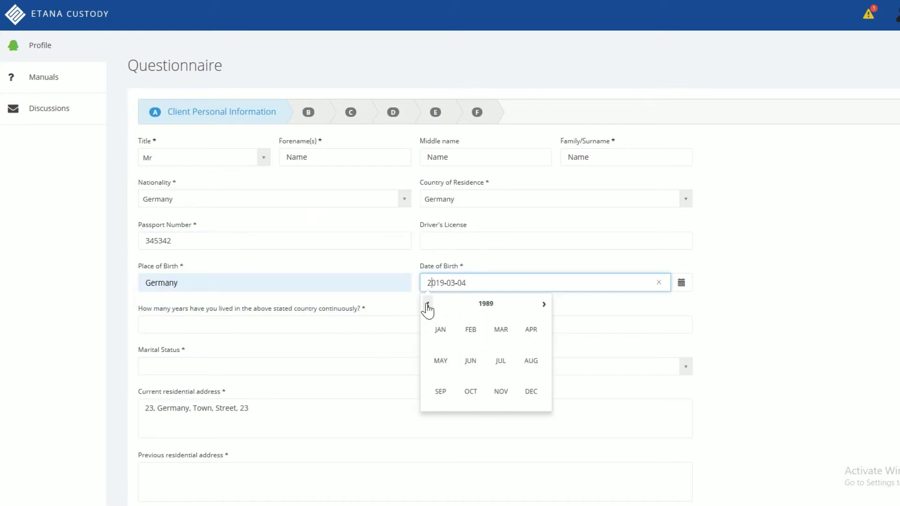
{"action": "left_click", "coordinate": [471, 331]}
{"action": "left_click", "coordinate": [488, 368]}
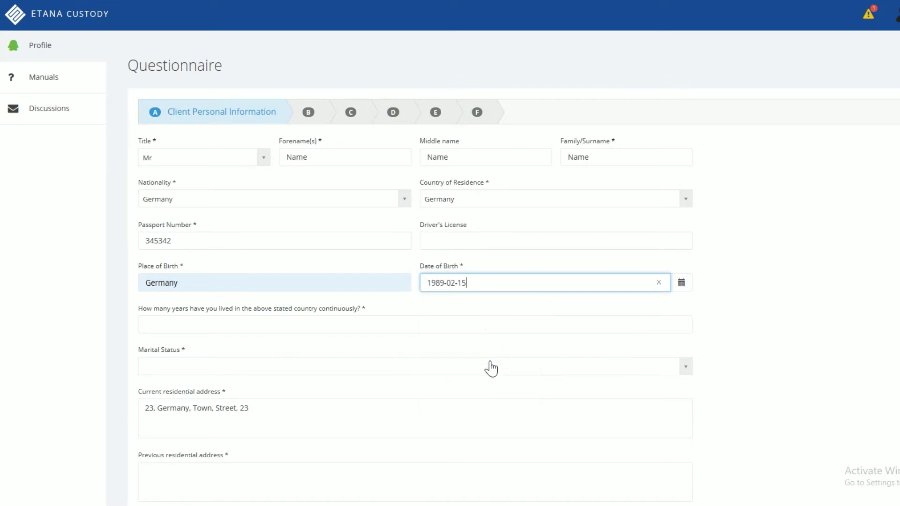
Step: Enter 29 years lived in the country, Single status, previous address 'none', then continue
{"action": "left_click", "coordinate": [349, 322]}
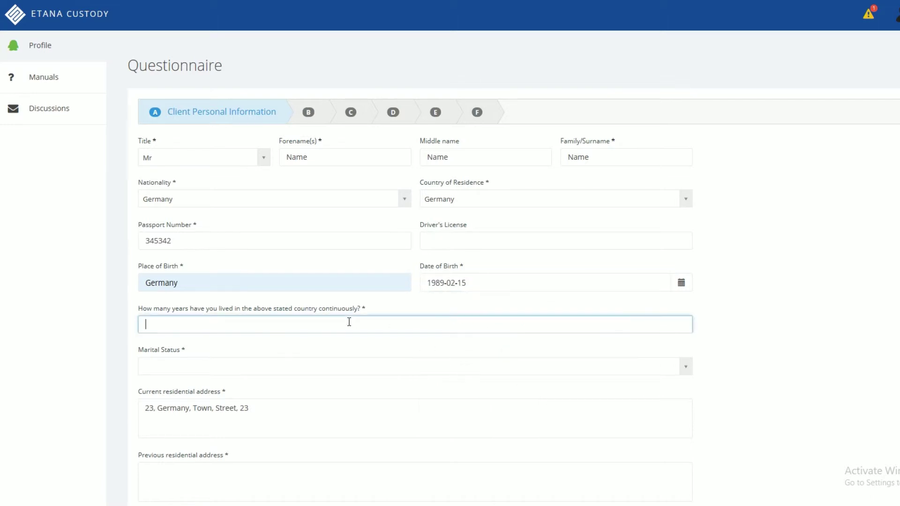
{"action": "type", "text": "29"}
{"action": "left_click", "coordinate": [257, 366]}
{"action": "left_click", "coordinate": [231, 402]}
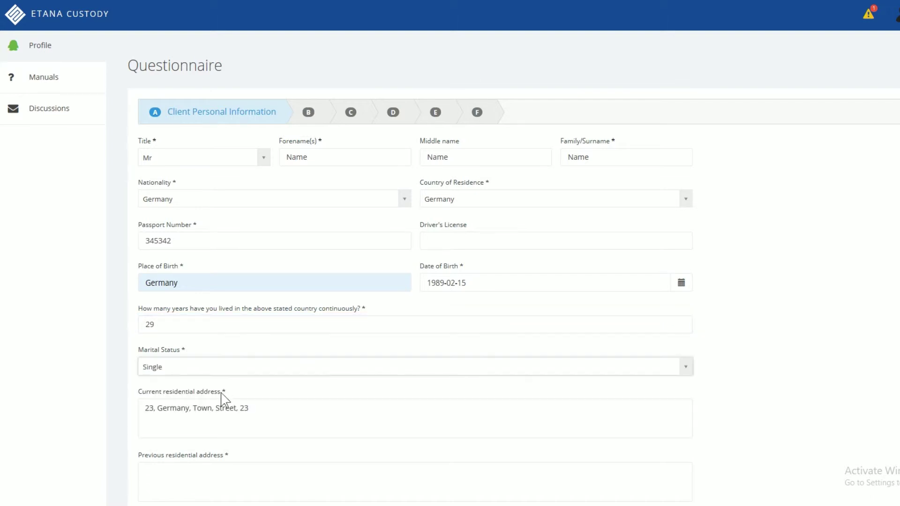
{"action": "scroll", "coordinate": [207, 307], "scroll_direction": "down", "scroll_amount": 5}
{"action": "left_click", "coordinate": [219, 236]}
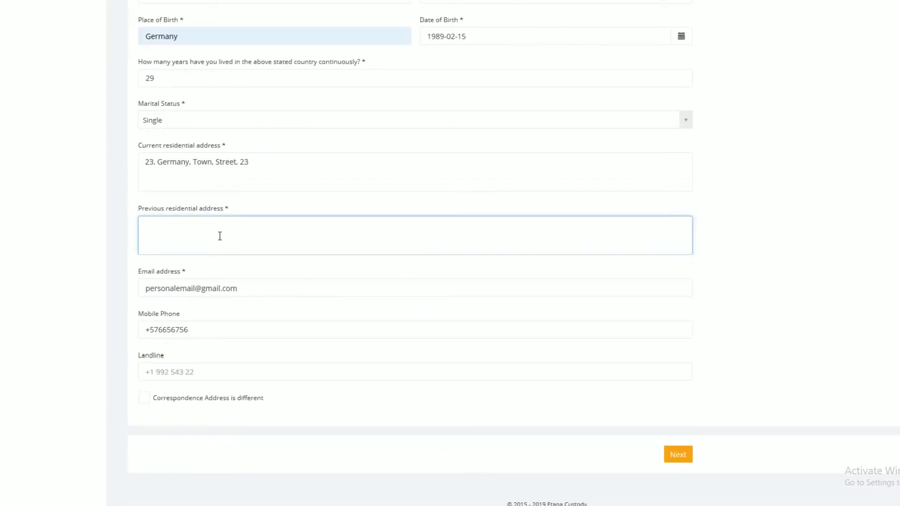
{"action": "type", "text": "none"}
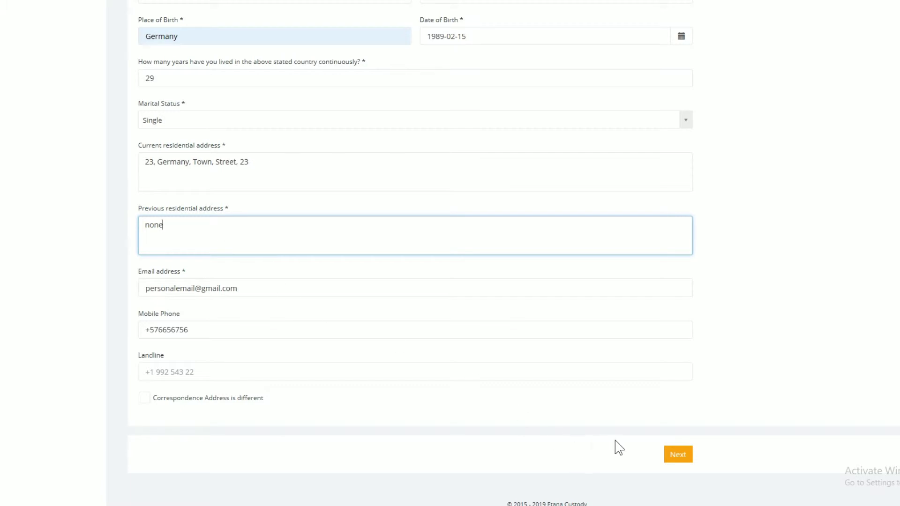
{"action": "left_click", "coordinate": [675, 457]}
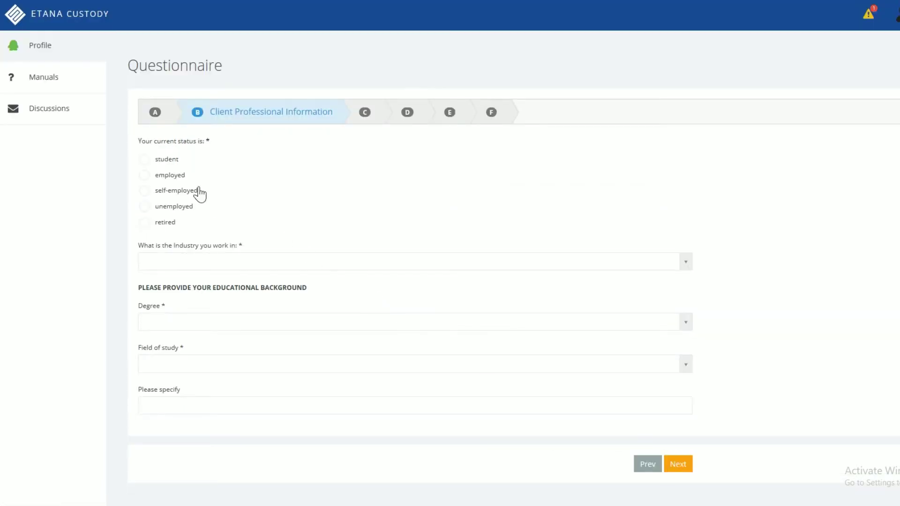
Step: Mark status as employed, choose the industry, and enter employer 'Etana Custody'
{"action": "left_click", "coordinate": [179, 177]}
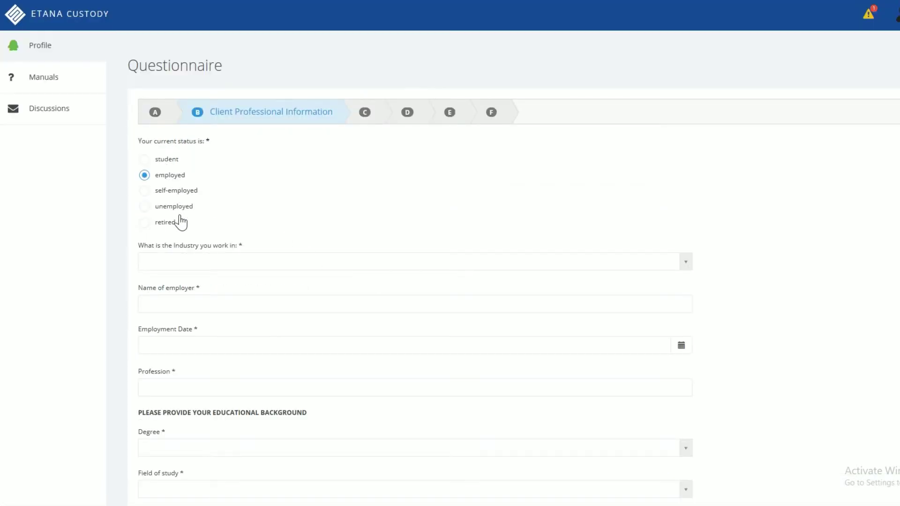
{"action": "left_click", "coordinate": [192, 262]}
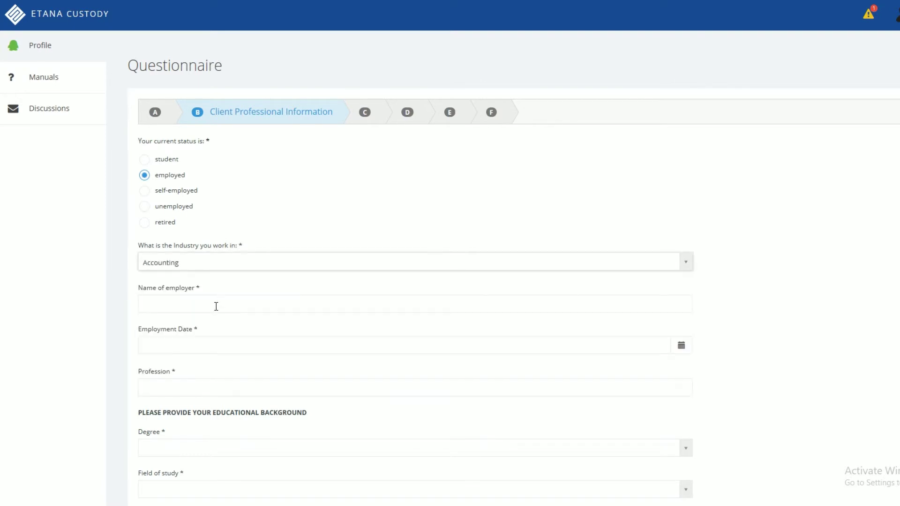
{"action": "left_click", "coordinate": [216, 300]}
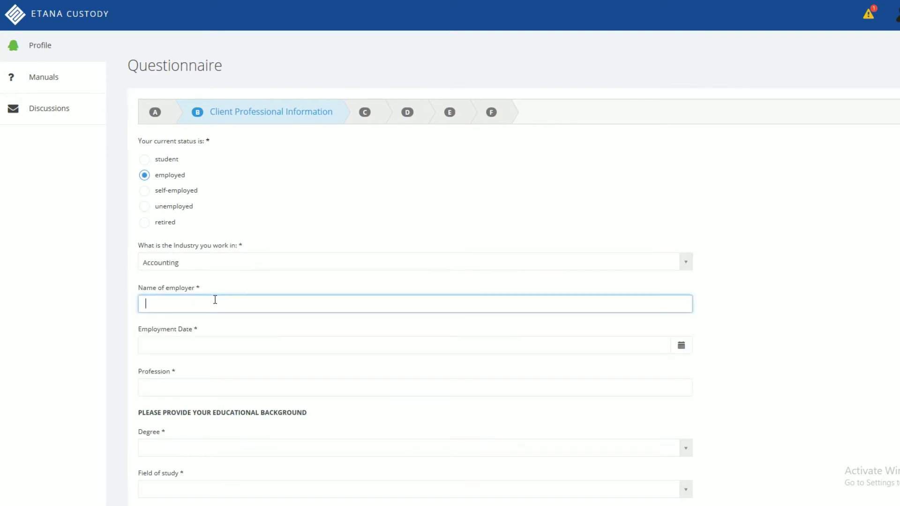
{"action": "type", "text": "Etana Custody"}
Step: Set the employment start date to 2014-11-04
{"action": "left_click", "coordinate": [215, 345]}
{"action": "left_click", "coordinate": [145, 368]}
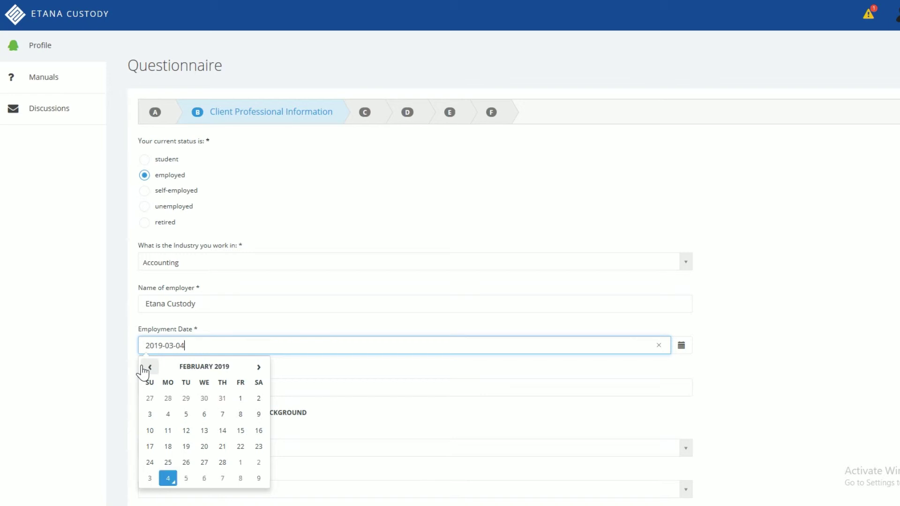
{"action": "left_click", "coordinate": [179, 370]}
{"action": "left_click", "coordinate": [179, 370]}
{"action": "left_click", "coordinate": [147, 367]}
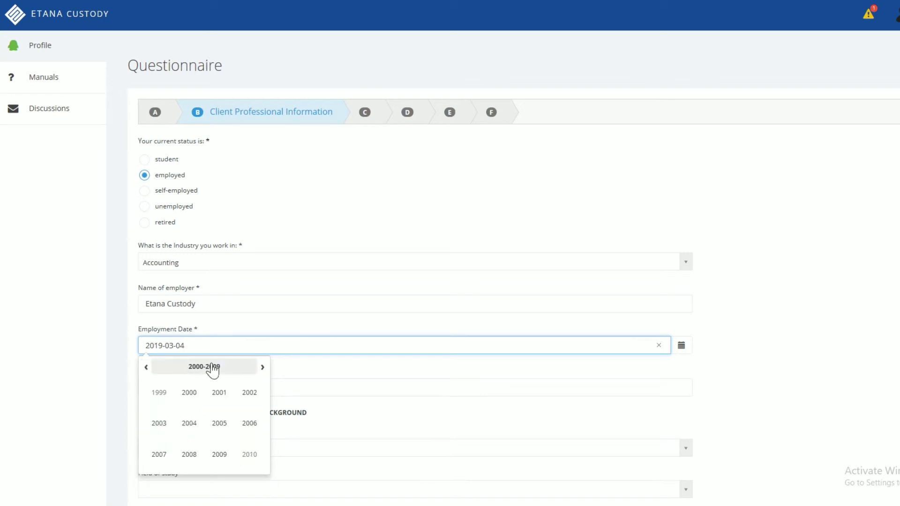
{"action": "left_click", "coordinate": [262, 368]}
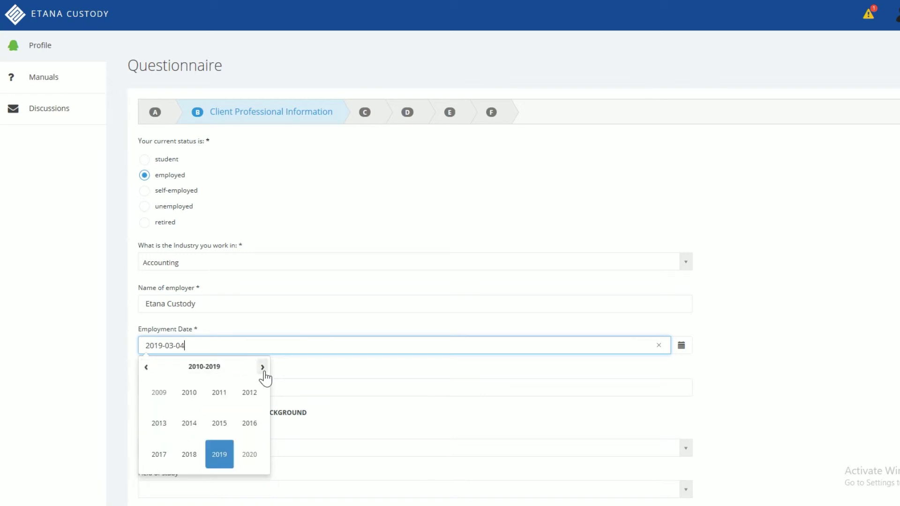
{"action": "left_click", "coordinate": [187, 428]}
{"action": "left_click", "coordinate": [221, 453]}
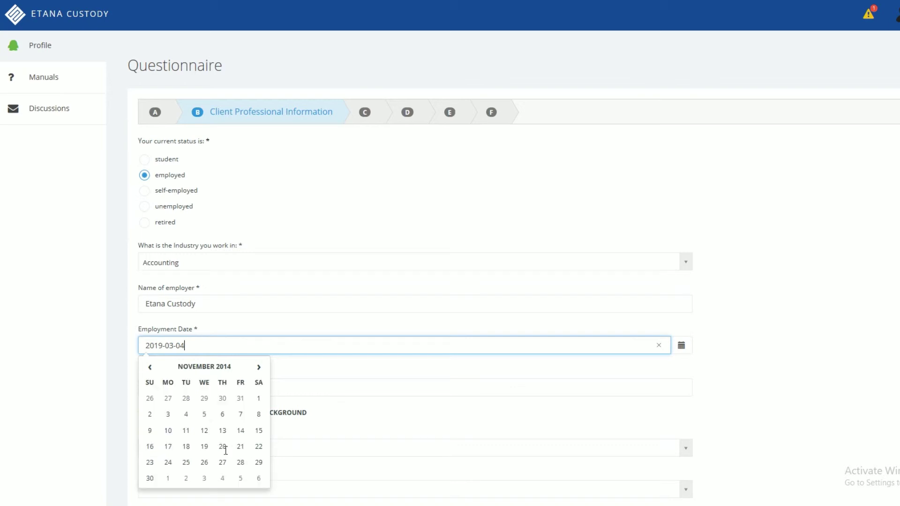
{"action": "left_click", "coordinate": [188, 415]}
Step: Choose profession Accountant, associate degree, field of study Economics, then continue
{"action": "left_click", "coordinate": [199, 387]}
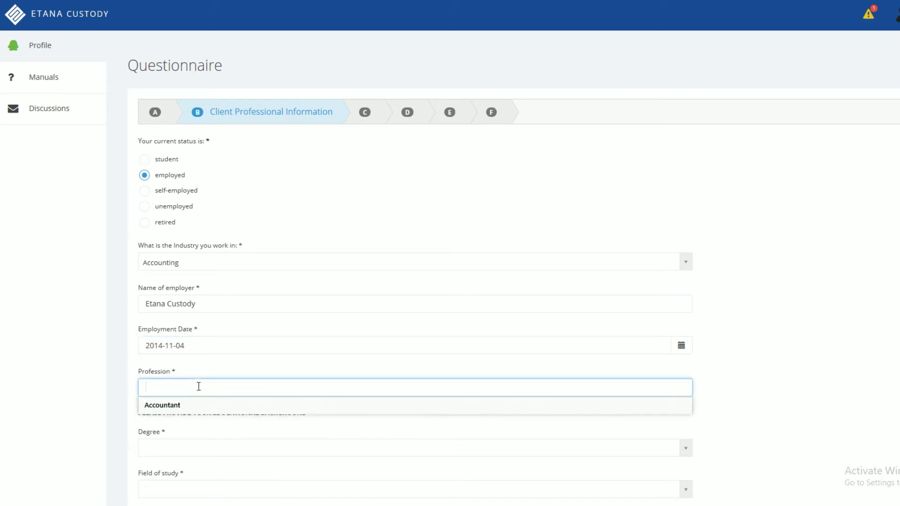
{"action": "left_click", "coordinate": [202, 406]}
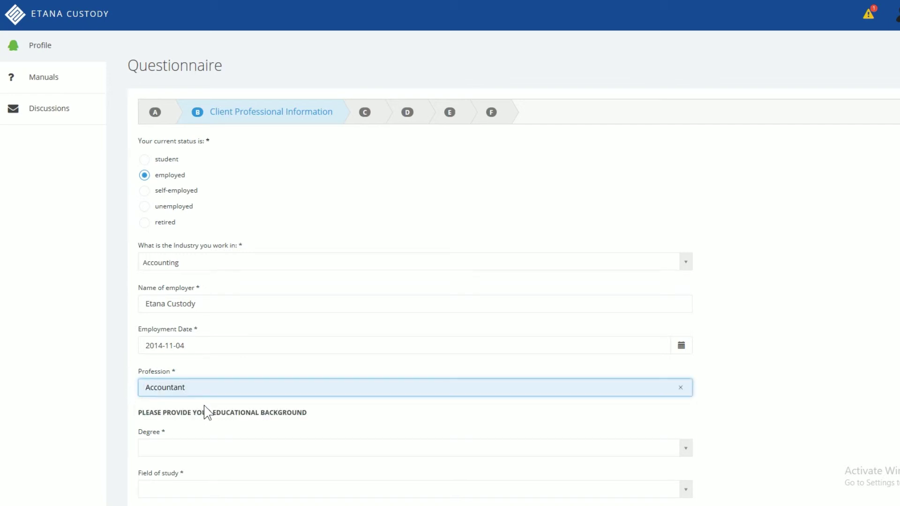
{"action": "scroll", "coordinate": [207, 394], "scroll_direction": "down", "scroll_amount": 2}
{"action": "left_click", "coordinate": [209, 374]}
{"action": "left_click", "coordinate": [199, 405]}
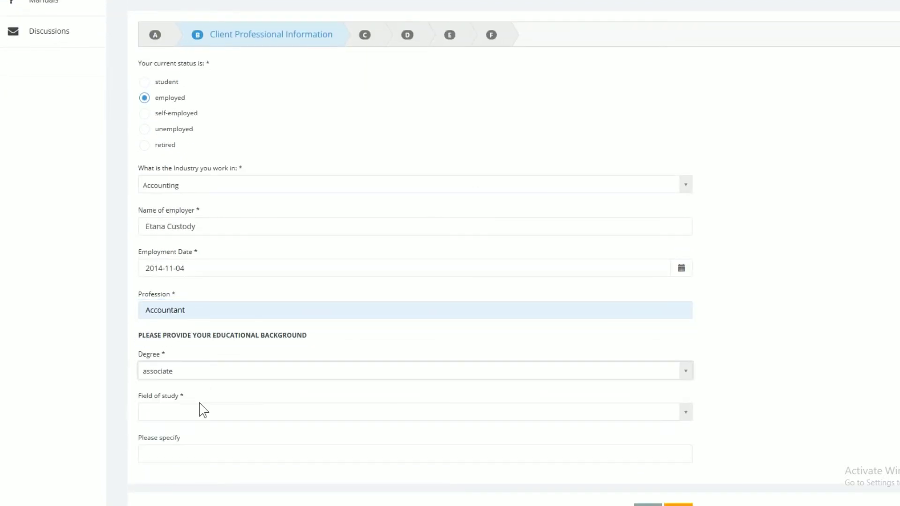
{"action": "left_click", "coordinate": [194, 415]}
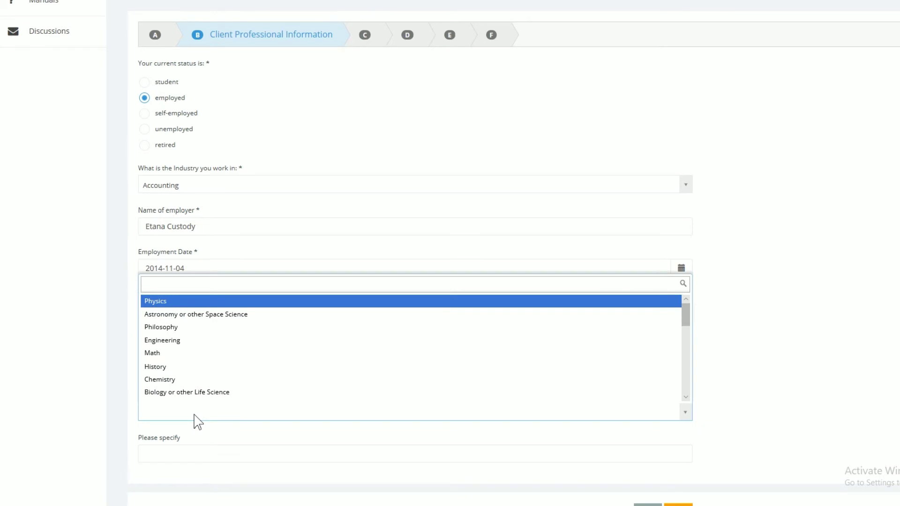
{"action": "scroll", "coordinate": [220, 382], "scroll_direction": "down", "scroll_amount": 1}
{"action": "type", "text": "ec"}
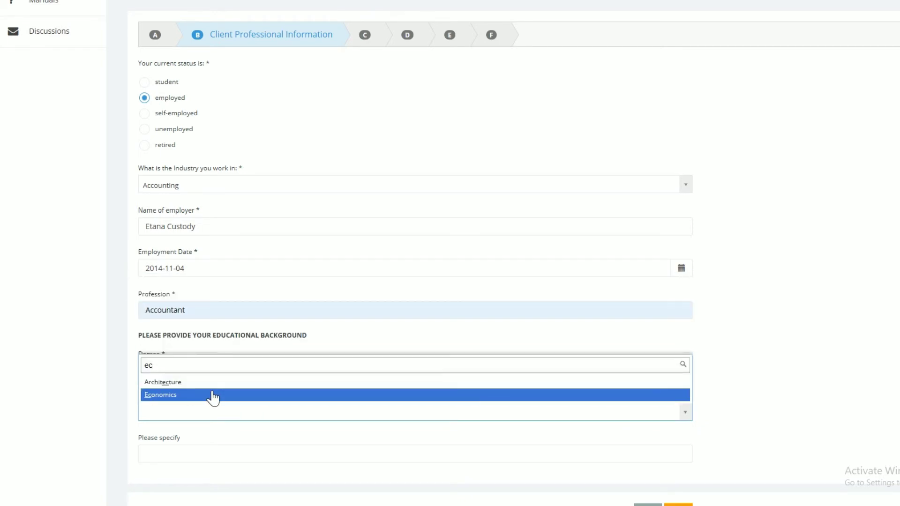
{"action": "left_click", "coordinate": [213, 396]}
{"action": "scroll", "coordinate": [215, 452], "scroll_direction": "down", "scroll_amount": 2}
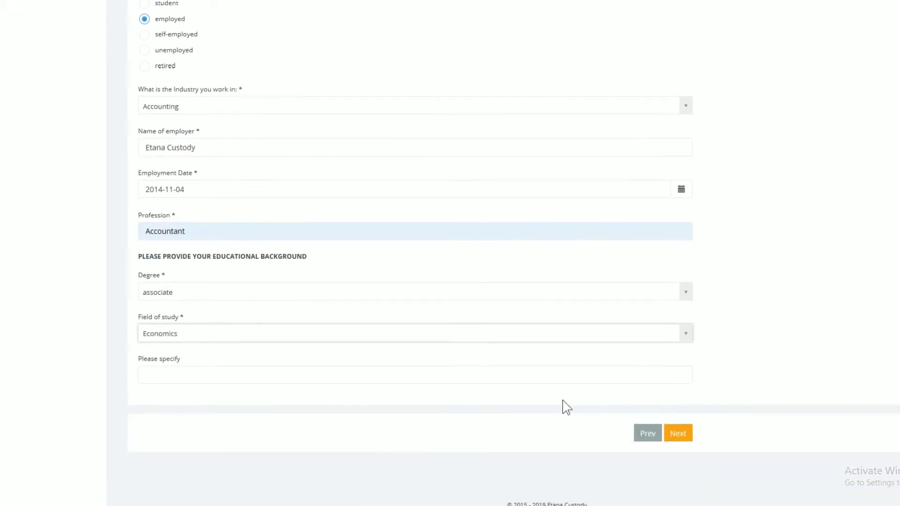
{"action": "left_click", "coordinate": [677, 431]}
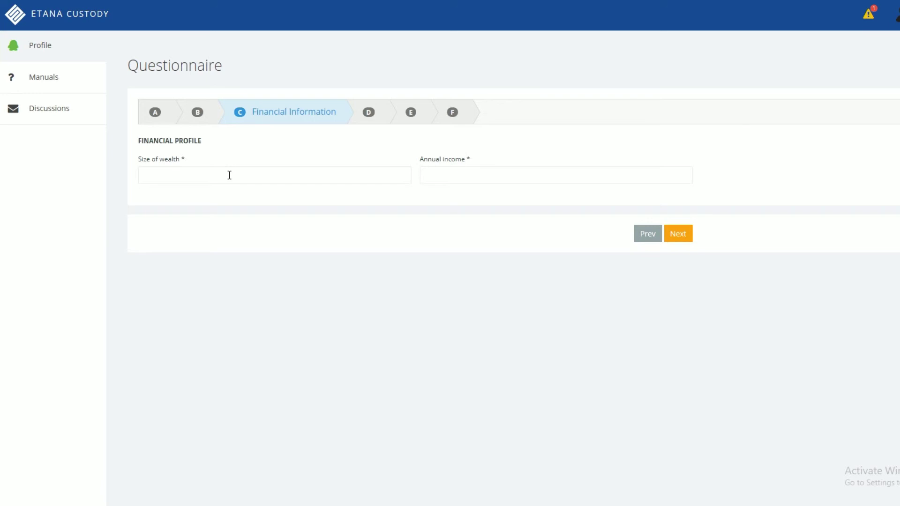
Step: Enter size of wealth 464684 and annual income 222000, then continue
{"action": "left_click", "coordinate": [229, 175]}
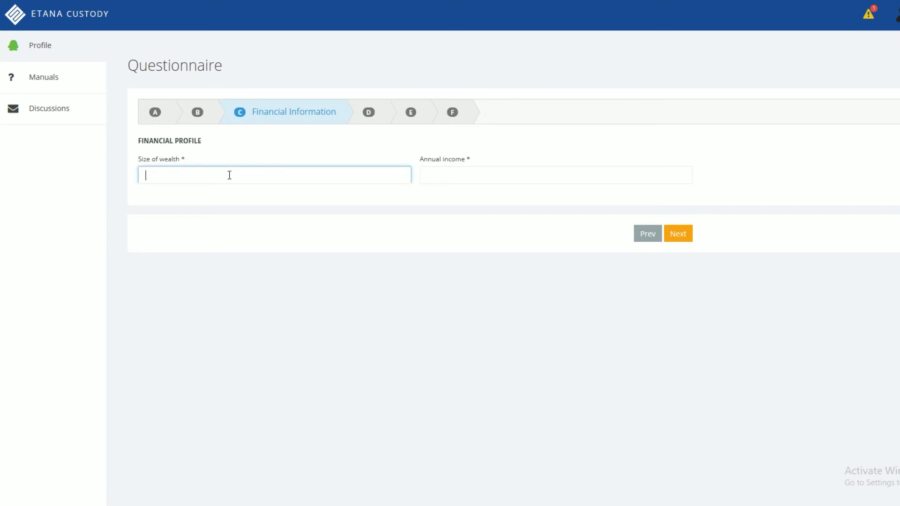
{"action": "type", "text": "464684"}
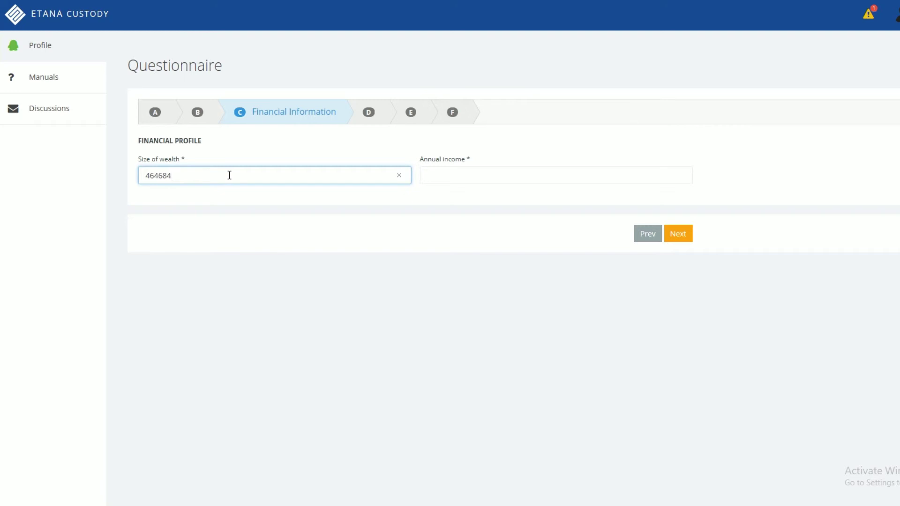
{"action": "left_click", "coordinate": [451, 177]}
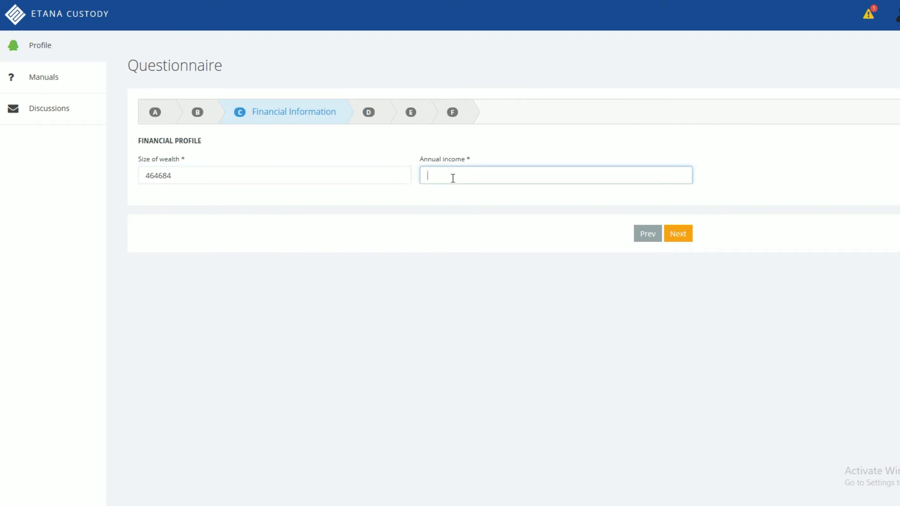
{"action": "type", "text": "222000"}
{"action": "left_click", "coordinate": [682, 238]}
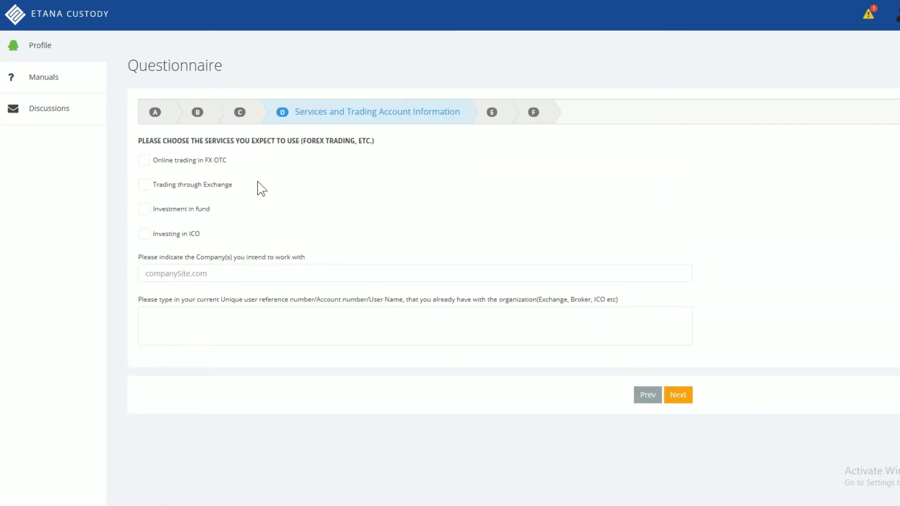
Step: Select FX OTC and exchange trading, company 'digital assets trading company', enter the account reference, continue
{"action": "left_click", "coordinate": [195, 184]}
{"action": "left_click", "coordinate": [191, 161]}
{"action": "left_click", "coordinate": [201, 271]}
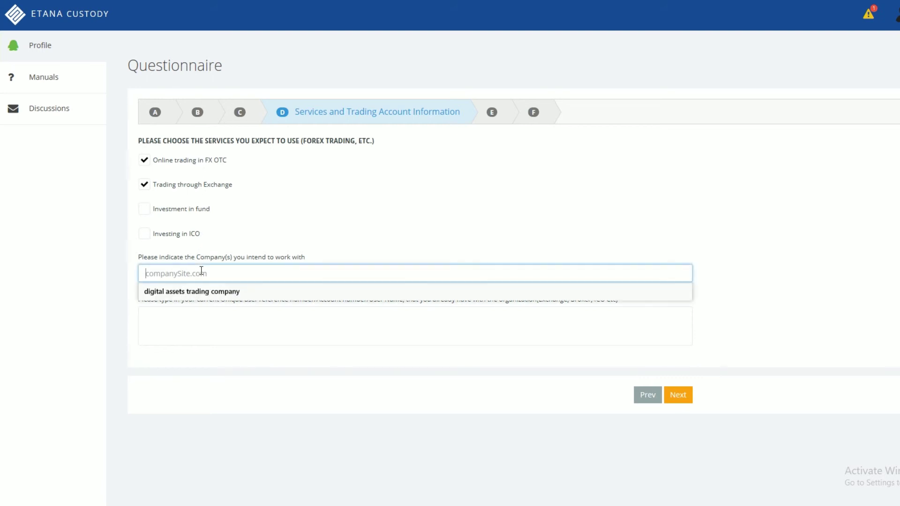
{"action": "left_click", "coordinate": [201, 295]}
{"action": "left_click", "coordinate": [191, 328]}
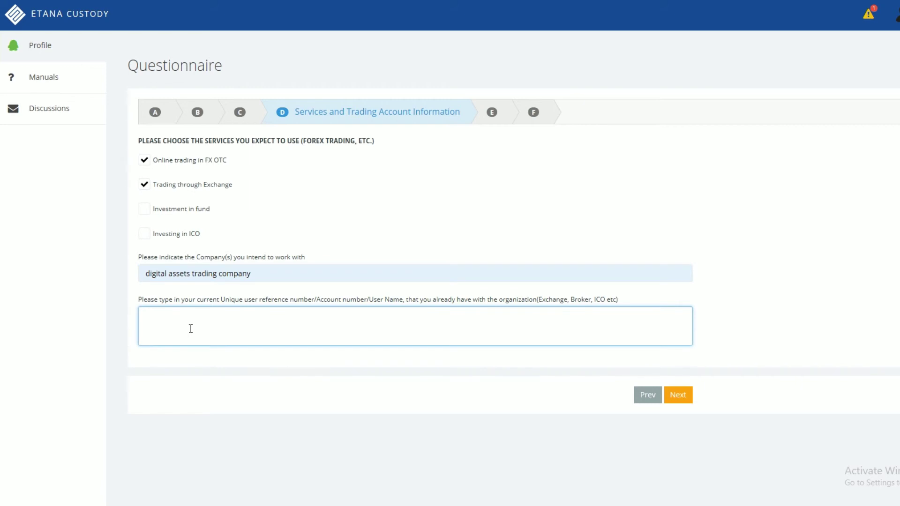
{"action": "left_click", "coordinate": [682, 400]}
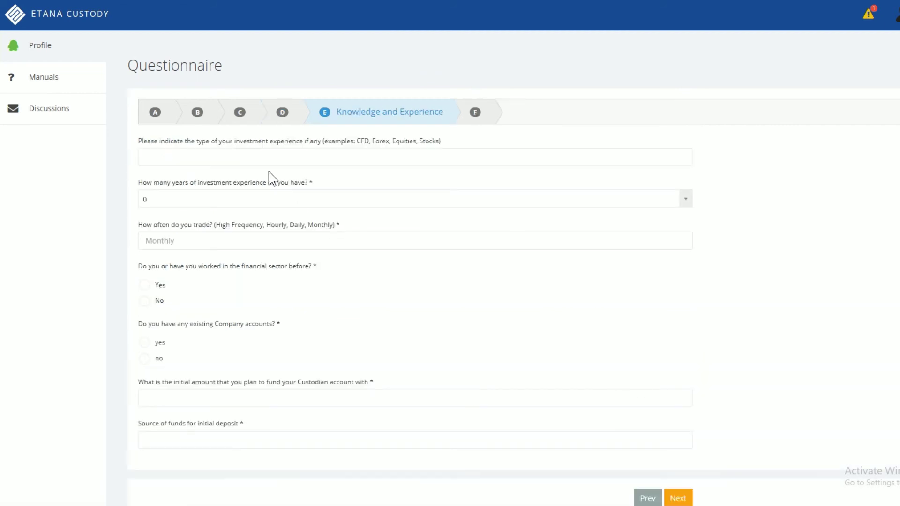
Step: Set investment experience to fx and digital assets, 4 years, trading Monthly
{"action": "left_click", "coordinate": [284, 162]}
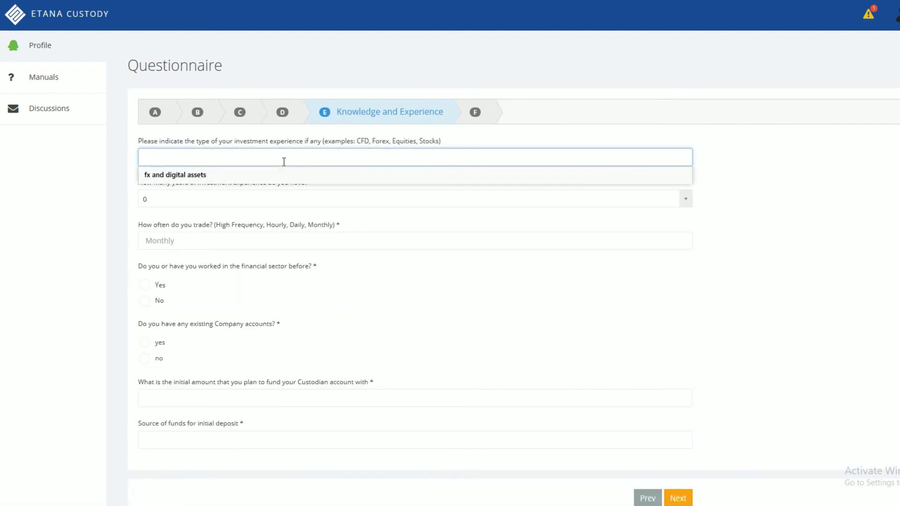
{"action": "left_click", "coordinate": [277, 174]}
{"action": "left_click", "coordinate": [266, 201]}
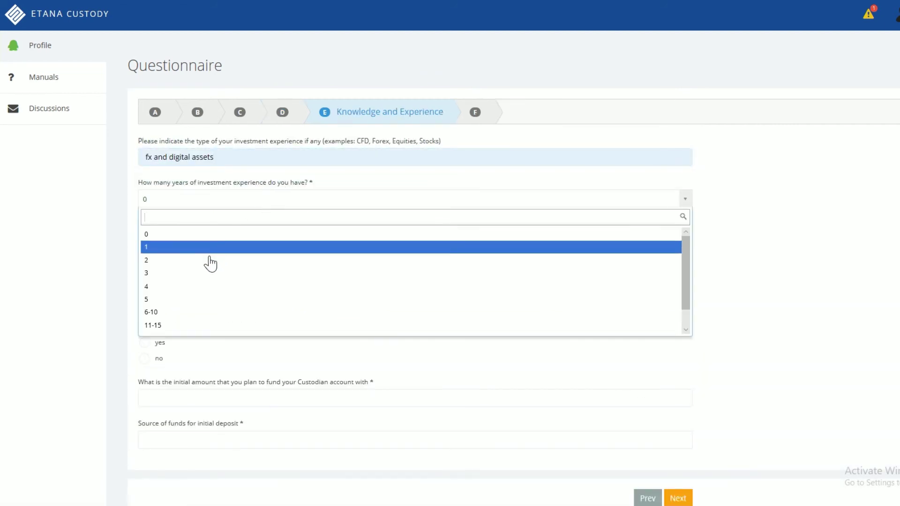
{"action": "left_click", "coordinate": [199, 287]}
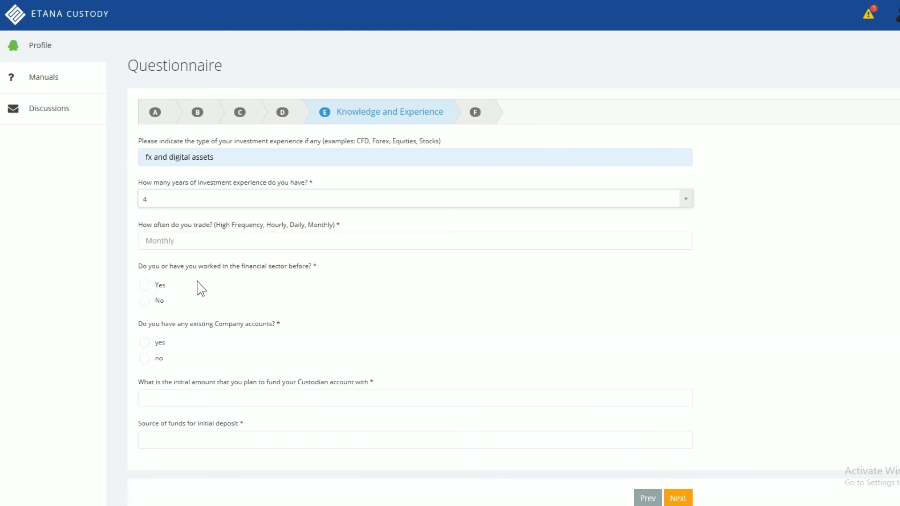
{"action": "left_click", "coordinate": [185, 246]}
{"action": "left_click", "coordinate": [182, 258]}
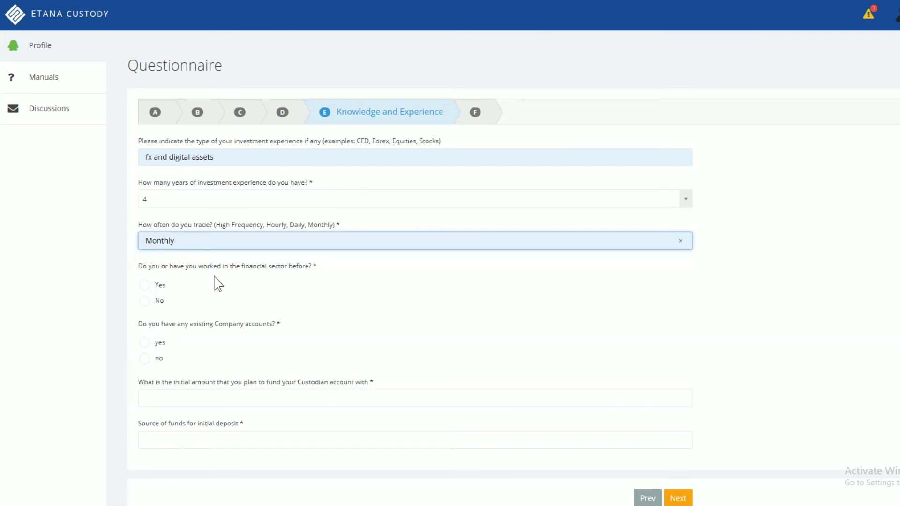
Step: Answer No and no, set funding to 3000 from Savings from work, and continue
{"action": "left_click", "coordinate": [159, 302]}
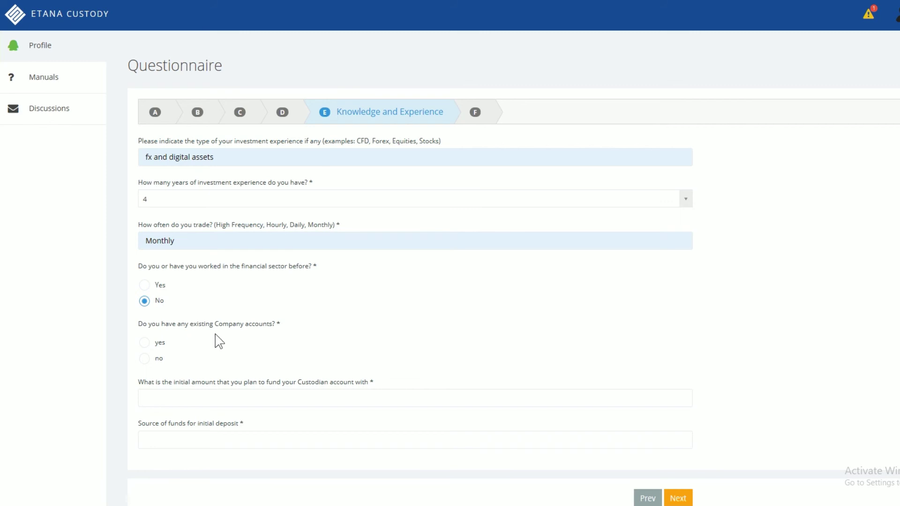
{"action": "left_click", "coordinate": [160, 359]}
{"action": "left_click", "coordinate": [219, 394]}
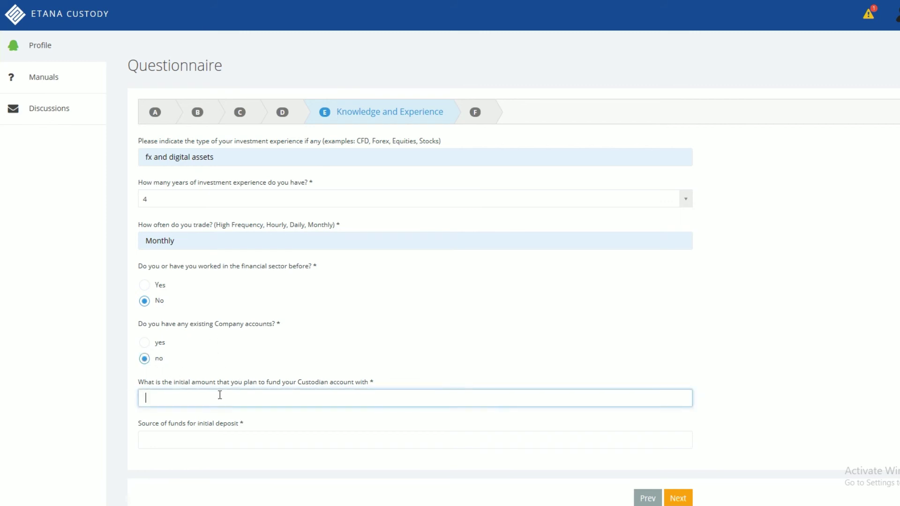
{"action": "left_click", "coordinate": [212, 415]}
{"action": "left_click", "coordinate": [243, 441]}
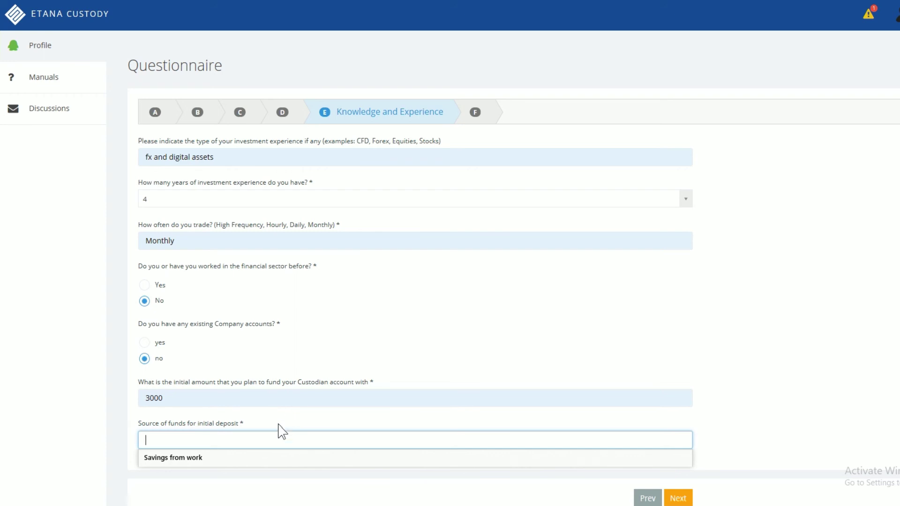
{"action": "left_click", "coordinate": [253, 456]}
{"action": "scroll", "coordinate": [565, 420], "scroll_direction": "down", "scroll_amount": 2}
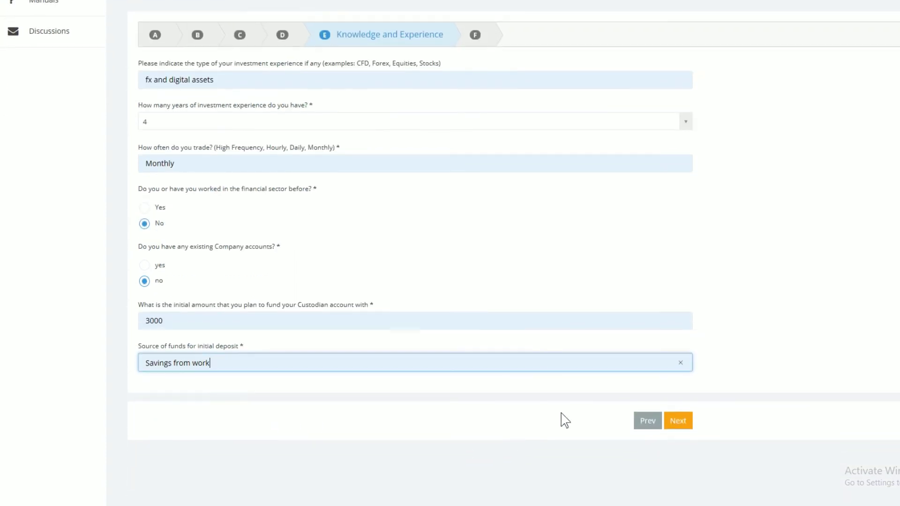
{"action": "left_click", "coordinate": [678, 427]}
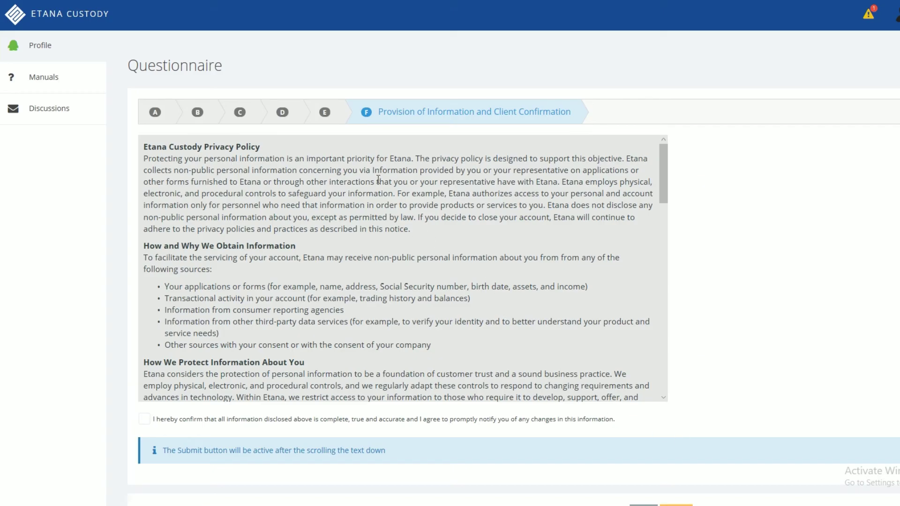
Step: Read the privacy policy to the end and submit the confirmed questionnaire with Finish
{"action": "scroll", "coordinate": [464, 181], "scroll_direction": "down", "scroll_amount": 15}
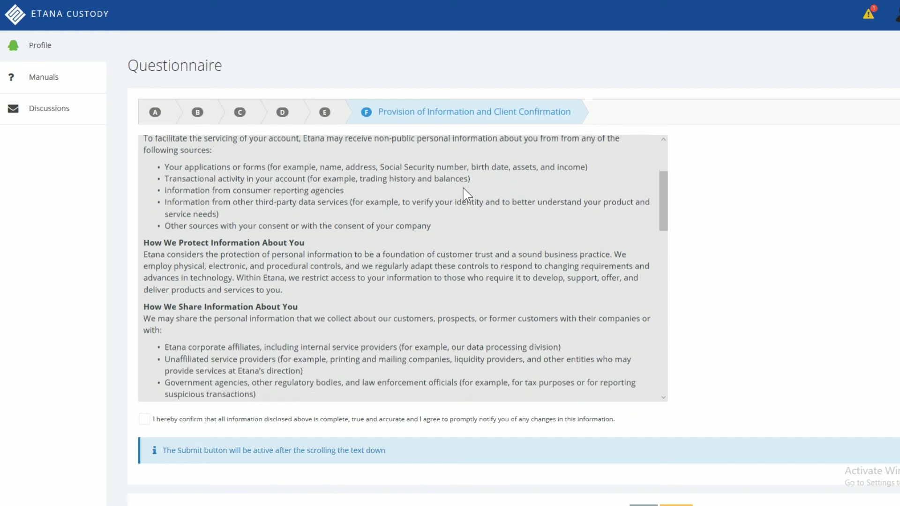
{"action": "scroll", "coordinate": [428, 213], "scroll_direction": "down", "scroll_amount": 6}
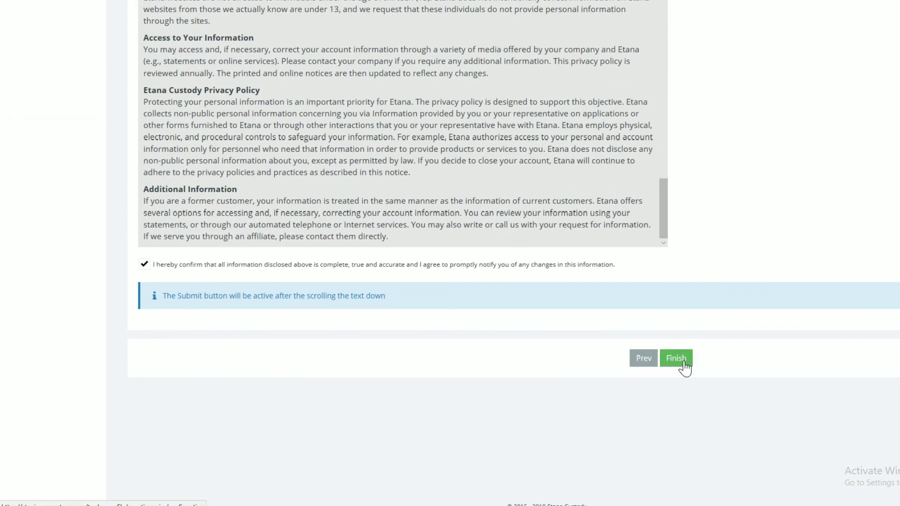
{"action": "left_click", "coordinate": [684, 368]}
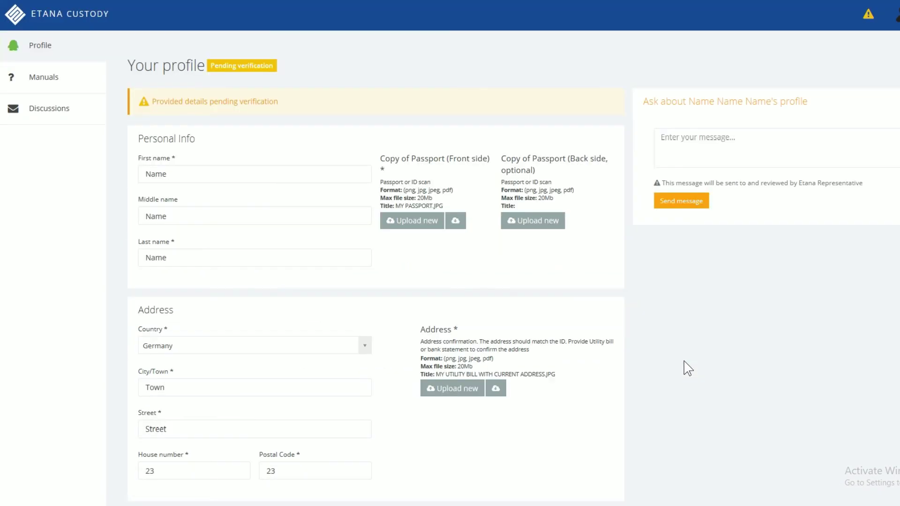